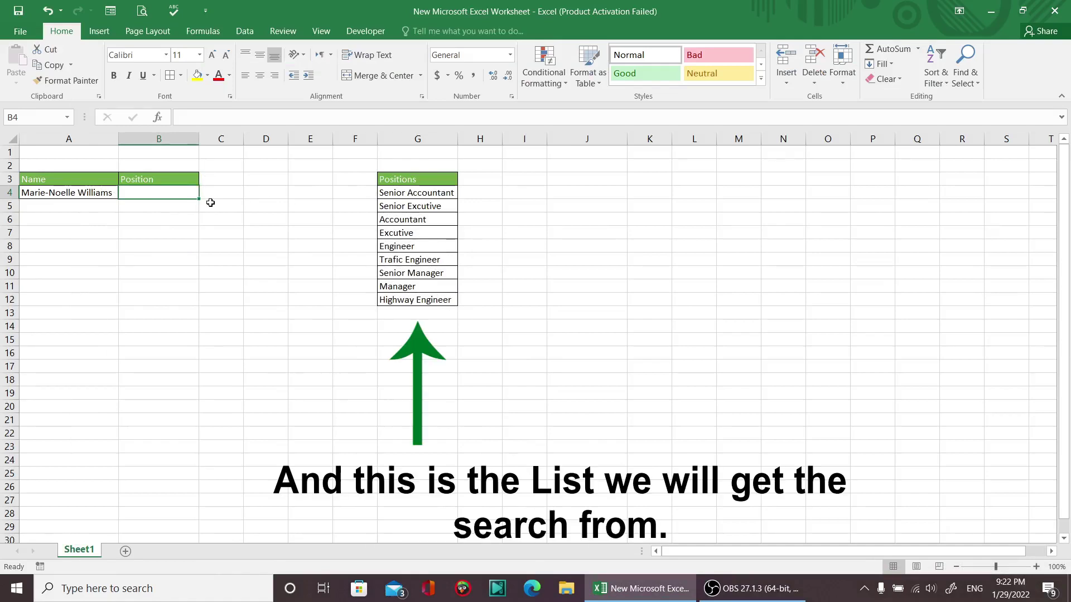
Start a SEARCH formula in H4 that looks for the locked B$4 text.
{"action": "left_click_drag", "start_coordinate": [421, 195], "coordinate": [417, 299]}
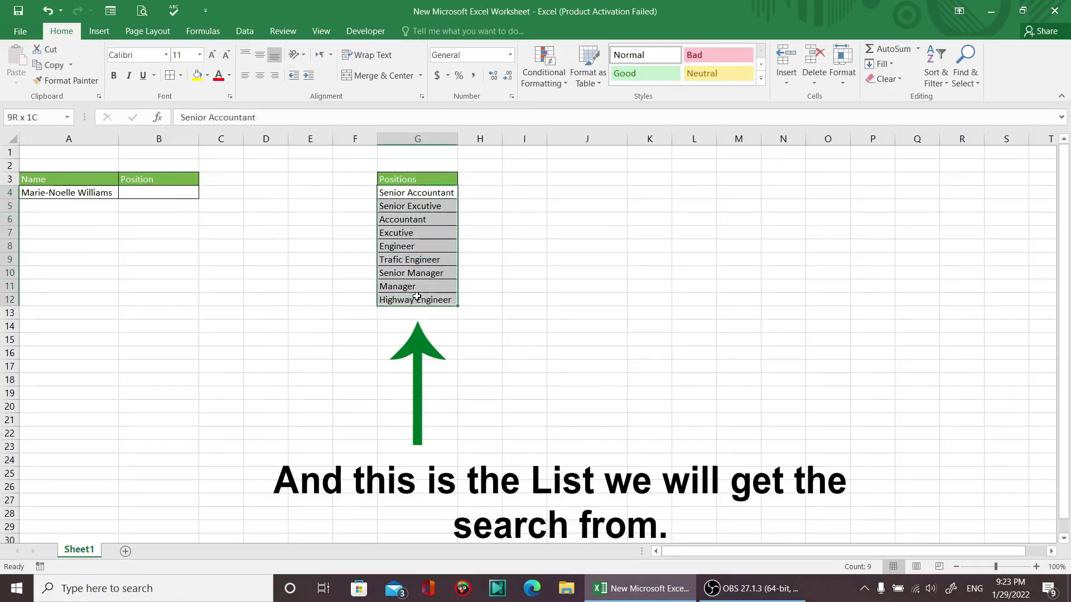
{"action": "left_click", "coordinate": [417, 193]}
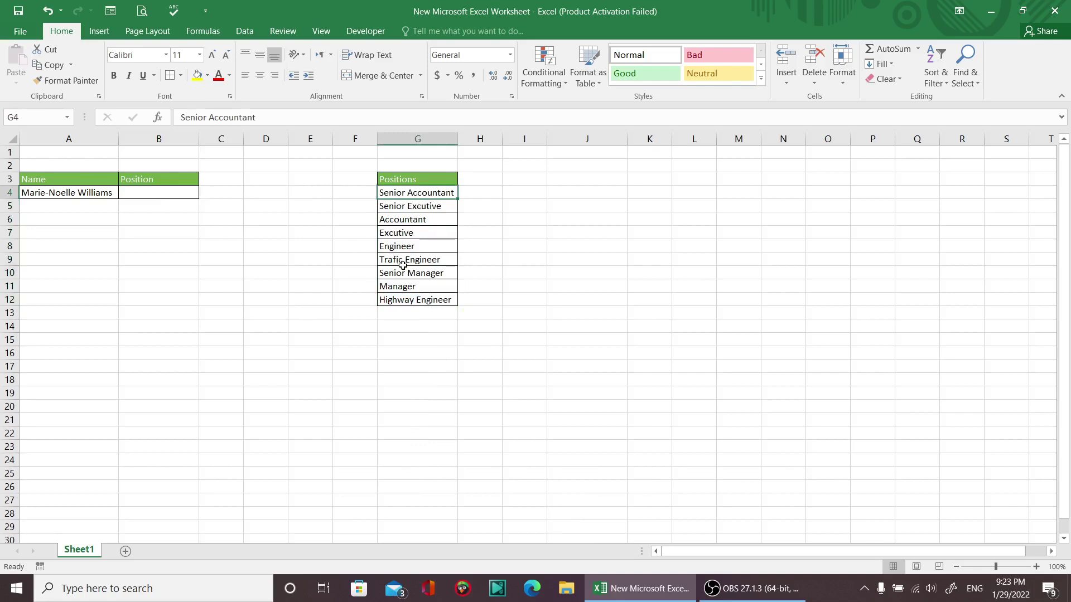
{"action": "left_click", "coordinate": [490, 195]}
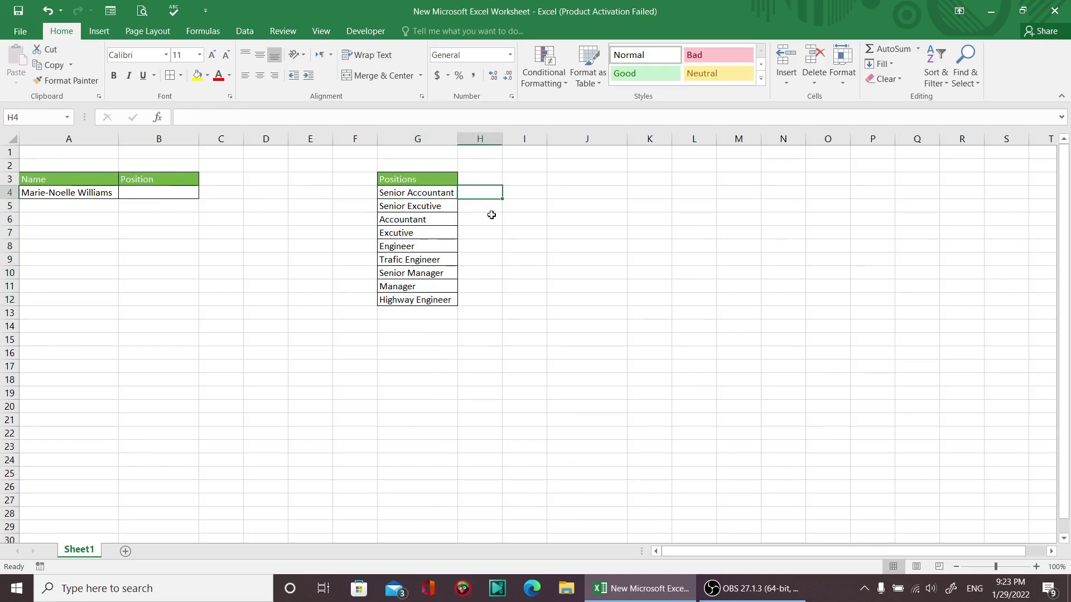
{"action": "type", "text": "=Sear"}
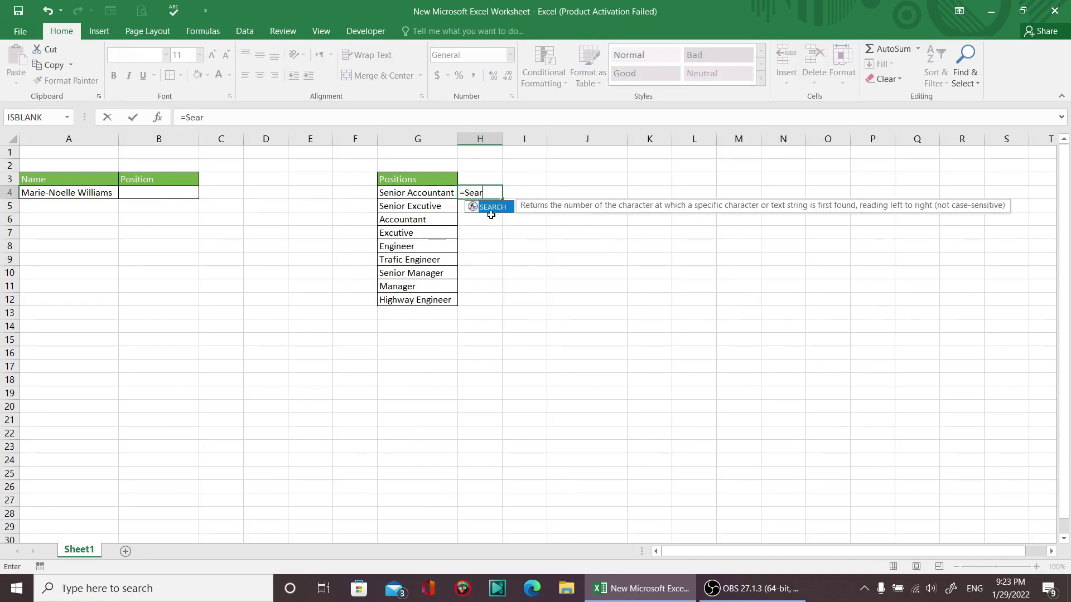
{"action": "type", "text": "ch("}
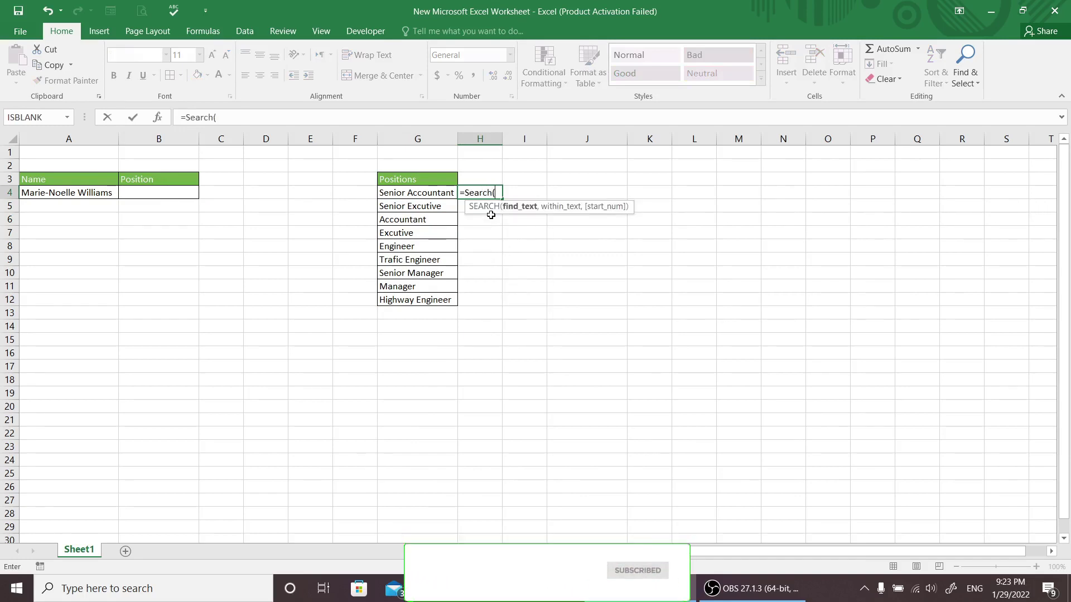
{"action": "left_click", "coordinate": [162, 190]}
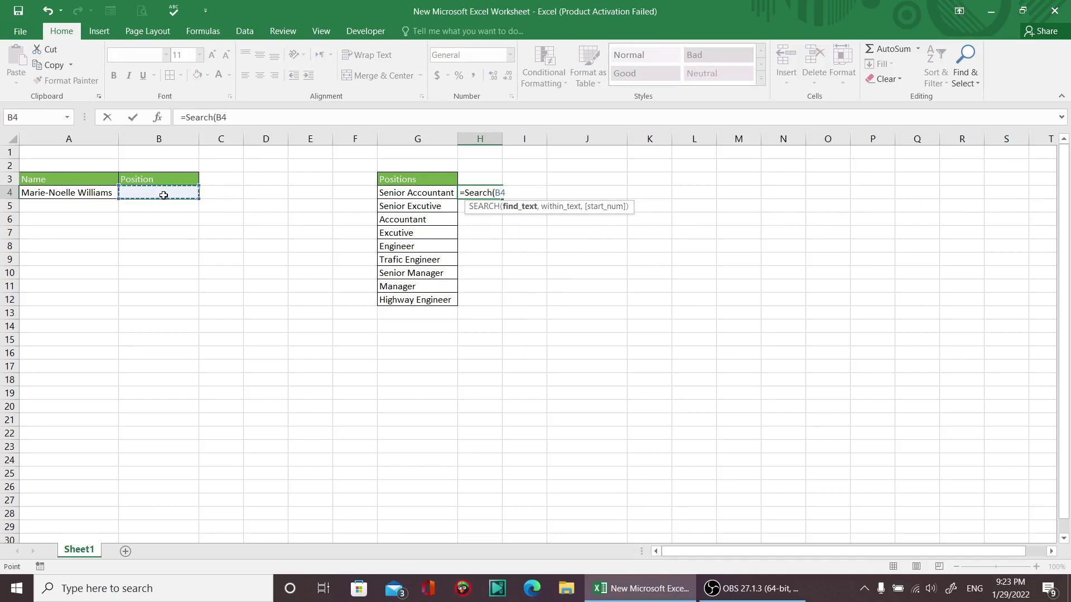
{"action": "key", "text": "F4"}
{"action": "key", "text": "F4"}
Finish =SEARCH(B$4,G4,1) with G4 as the searched text and fill it to H12.
{"action": "type", "text": ","}
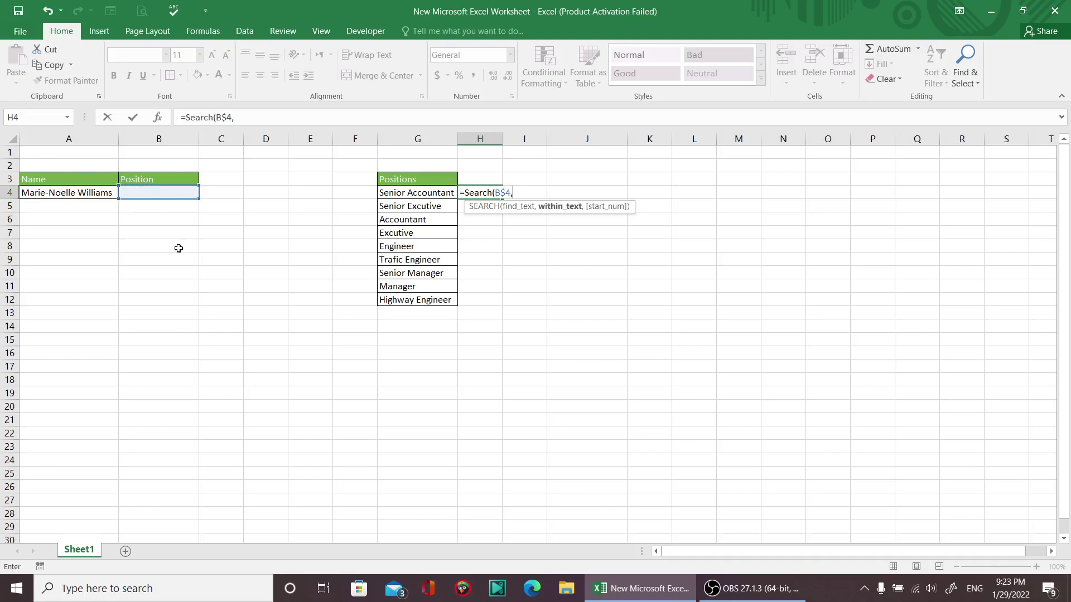
{"action": "left_click", "coordinate": [400, 193]}
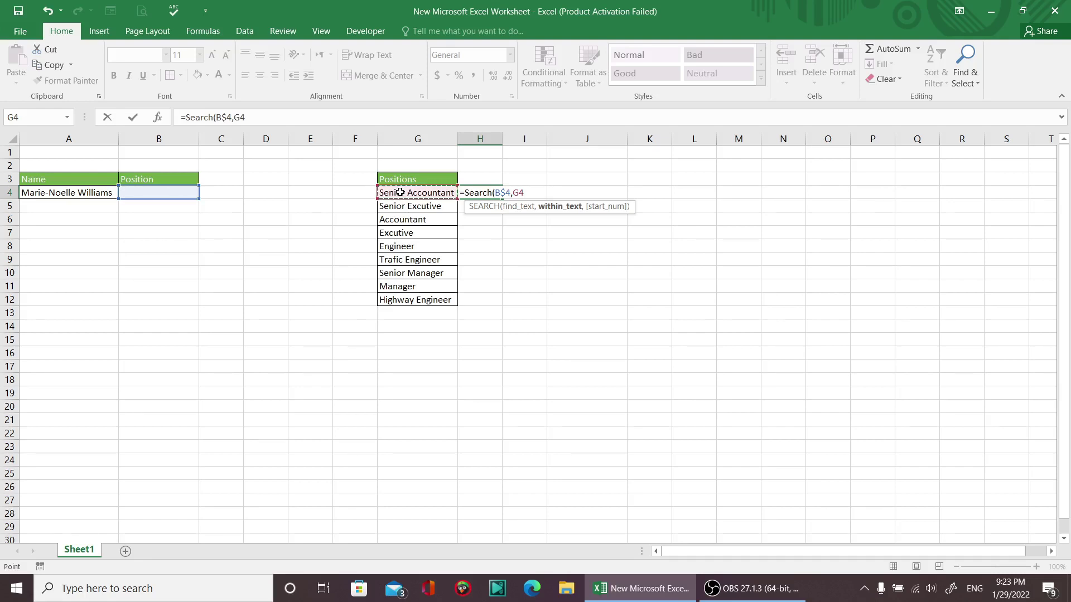
{"action": "type", "text": ",1"}
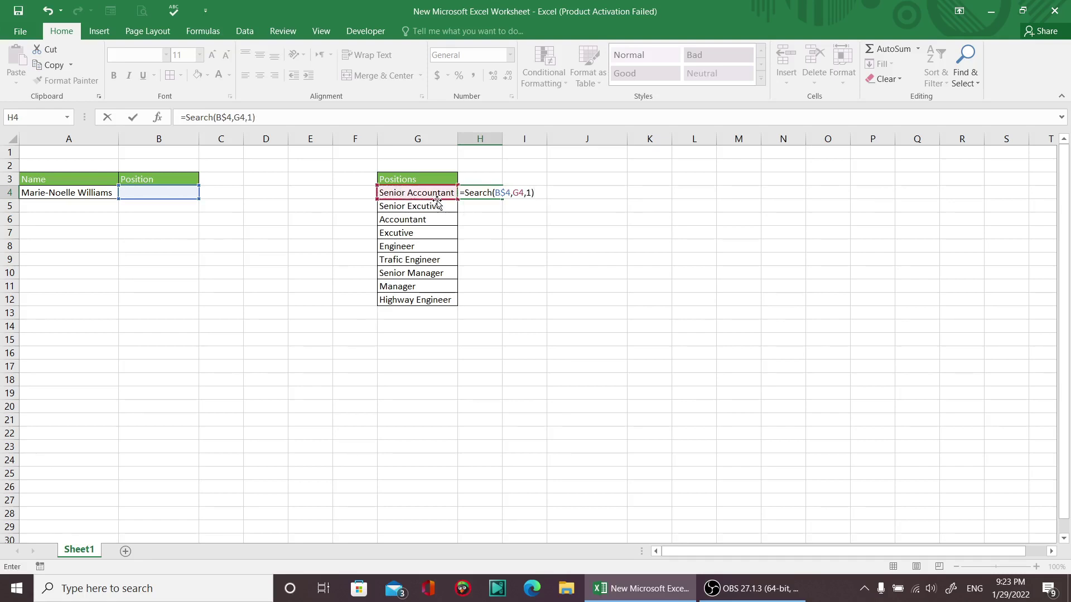
{"action": "double_click", "coordinate": [502, 193]}
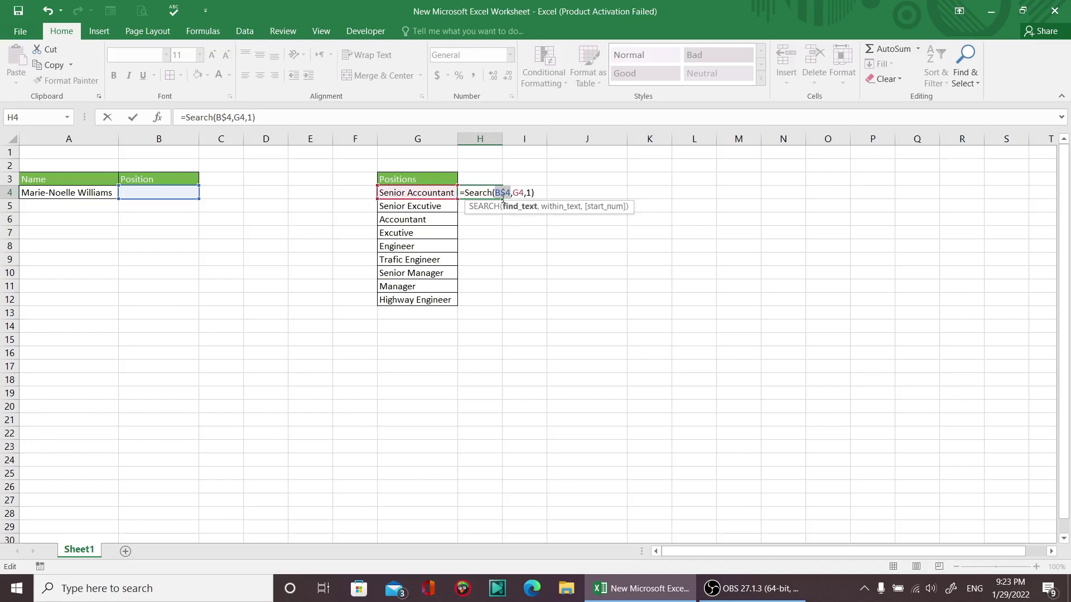
{"action": "key", "text": "Return"}
{"action": "left_click", "coordinate": [495, 194]}
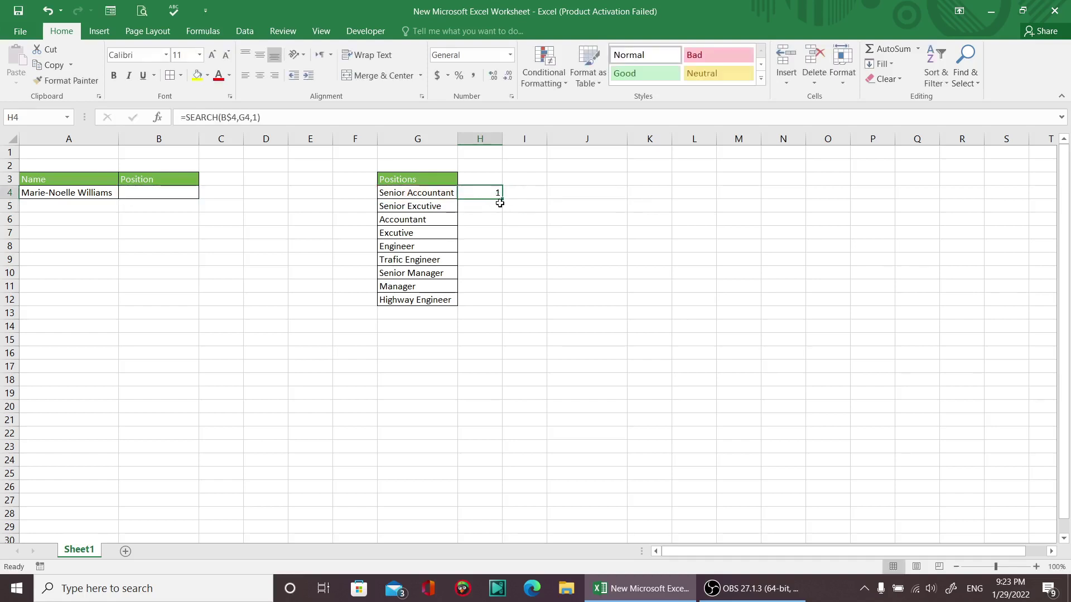
{"action": "left_click_drag", "start_coordinate": [502, 199], "coordinate": [481, 309]}
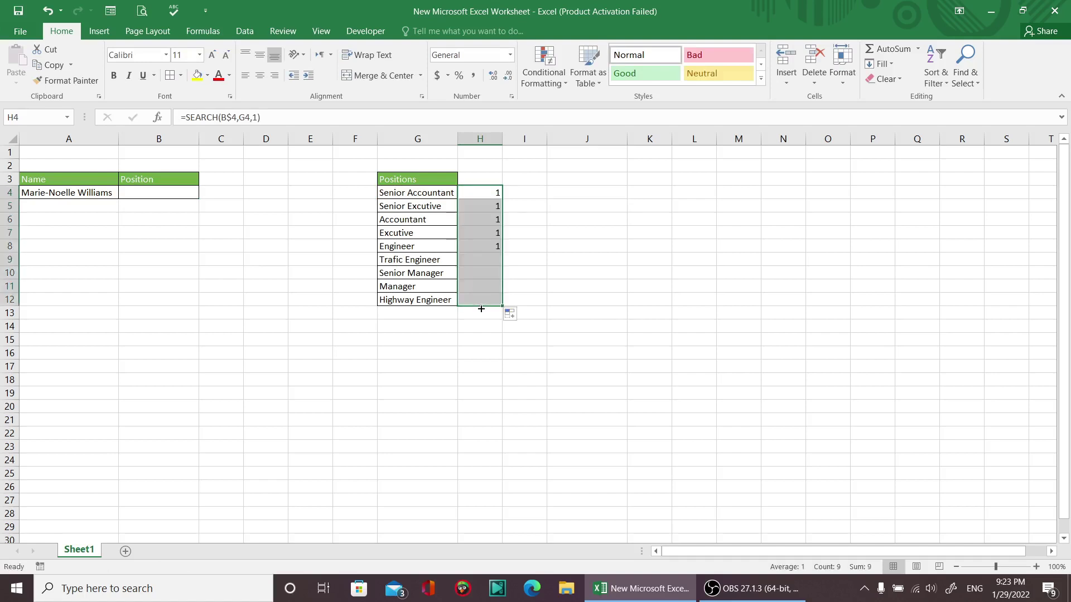
Enter Acc in B4 and check the Senior Accountant and Accountant results.
{"action": "left_click", "coordinate": [147, 191]}
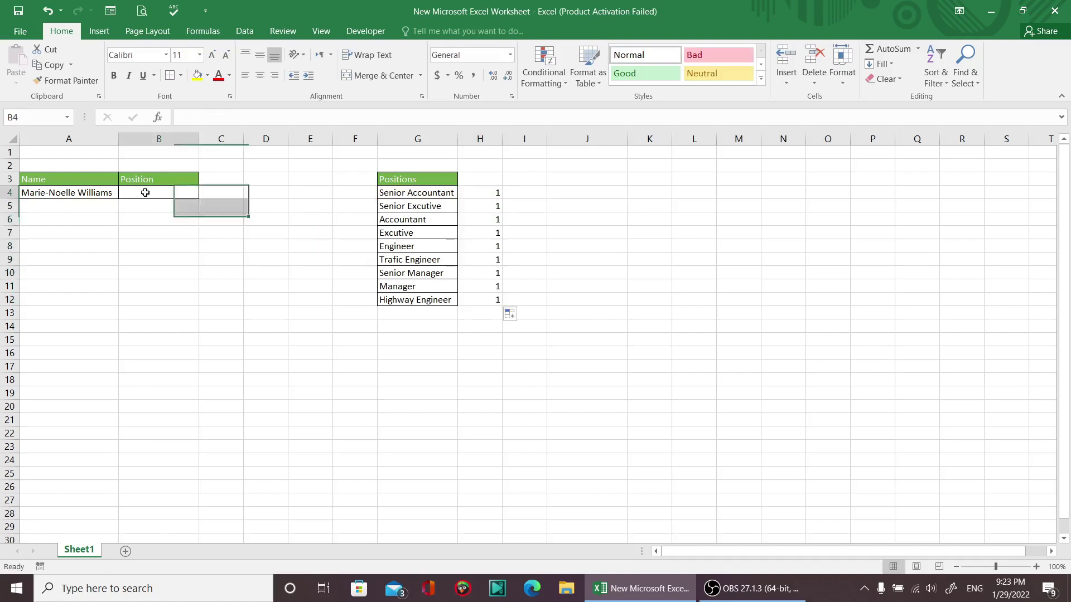
{"action": "type", "text": "Acc"}
{"action": "key", "text": "Return"}
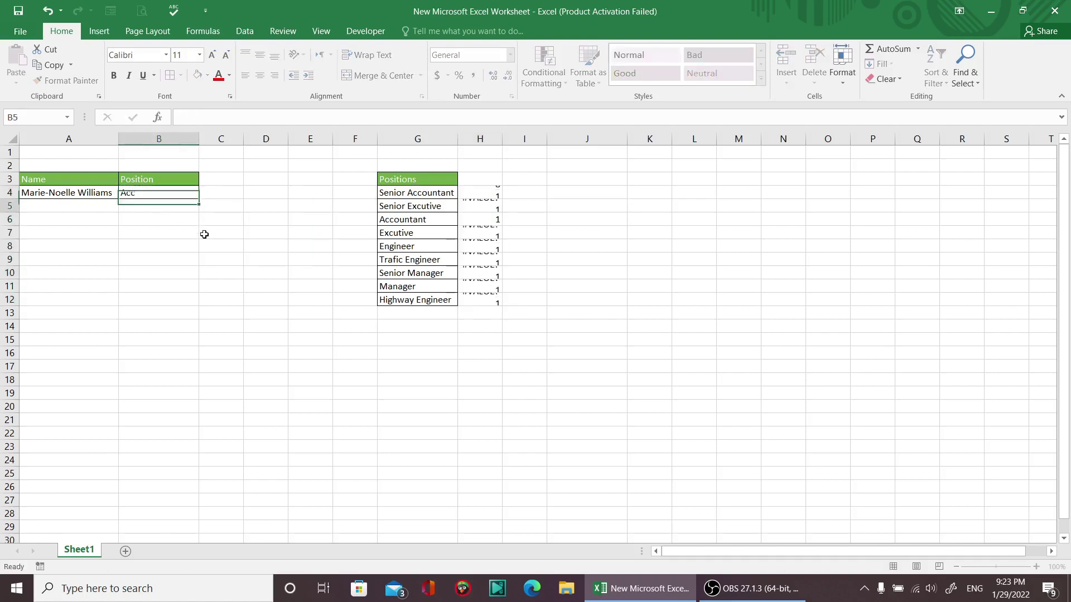
{"action": "left_click", "coordinate": [475, 192]}
{"action": "left_click", "coordinate": [468, 223]}
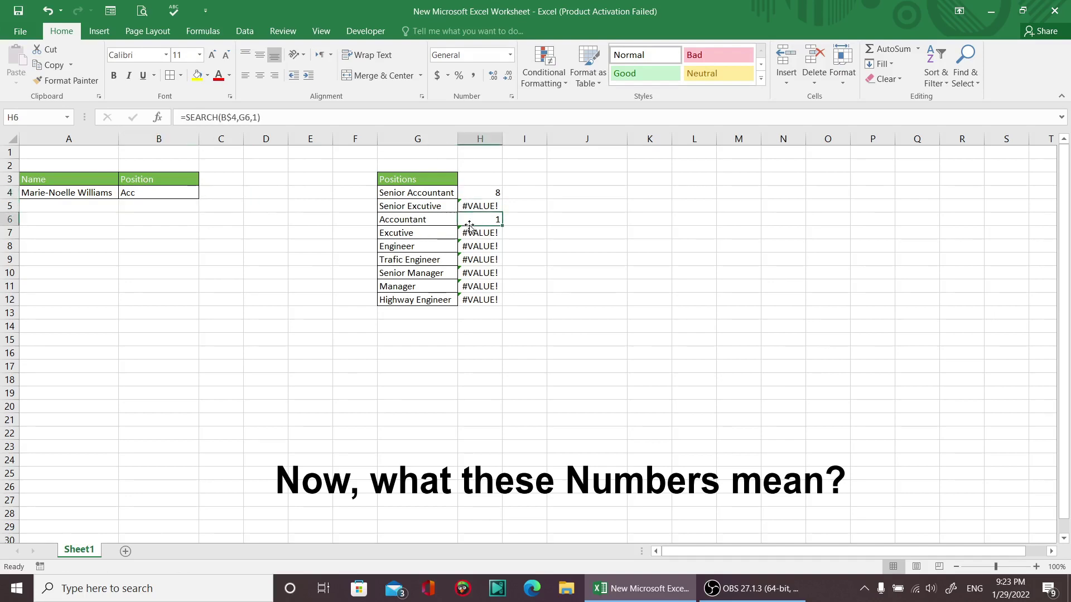
Try Sen as the search term in B4, then re-enter Acc.
{"action": "left_click", "coordinate": [154, 194]}
{"action": "type", "text": "Se"}
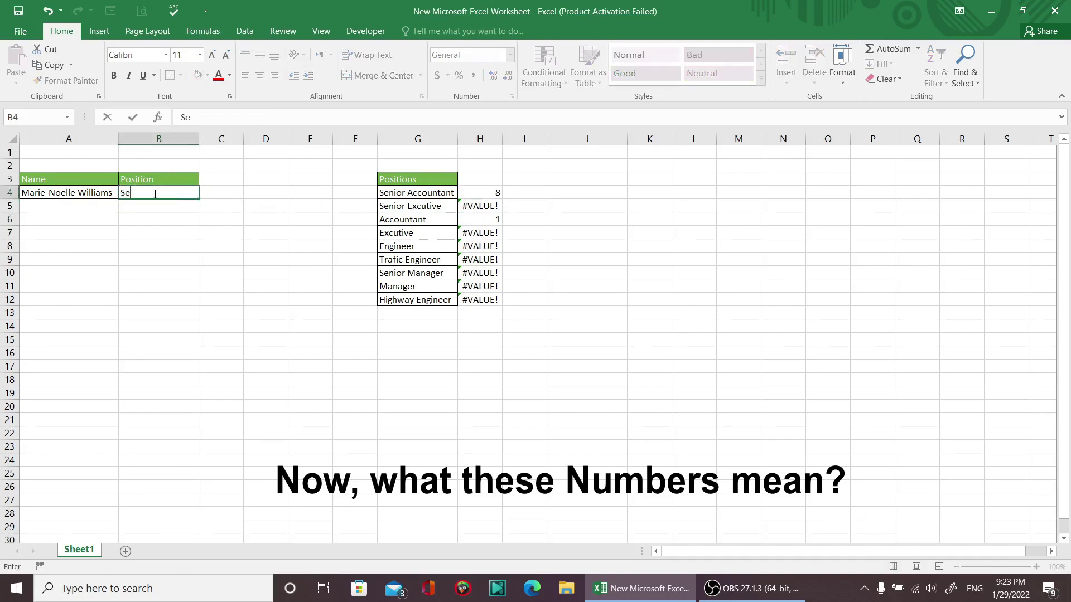
{"action": "type", "text": "n"}
{"action": "key", "text": "Return"}
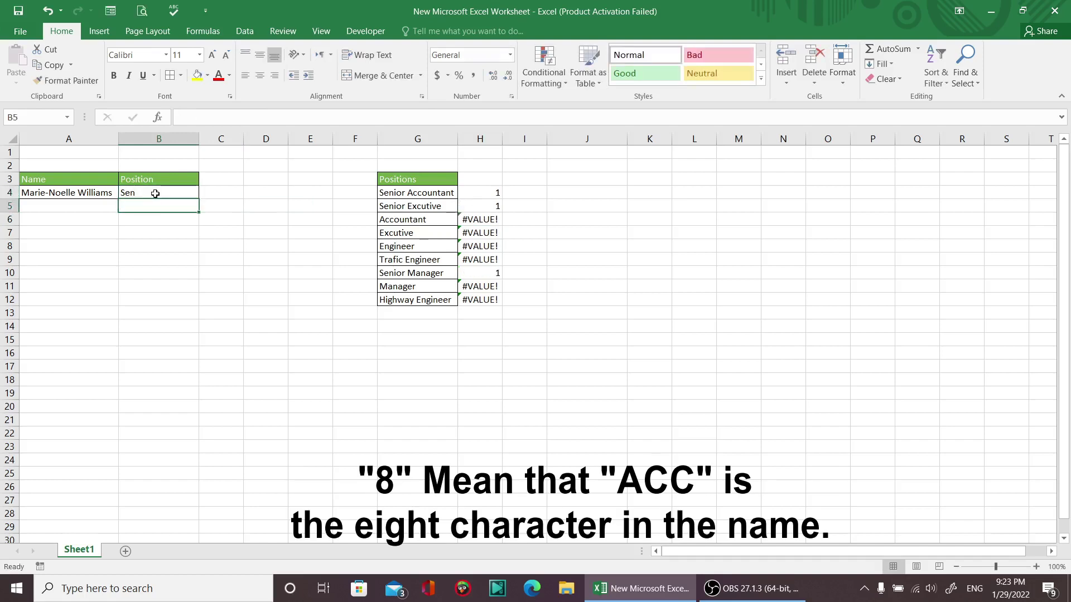
{"action": "left_click", "coordinate": [155, 193]}
{"action": "type", "text": "ACc"}
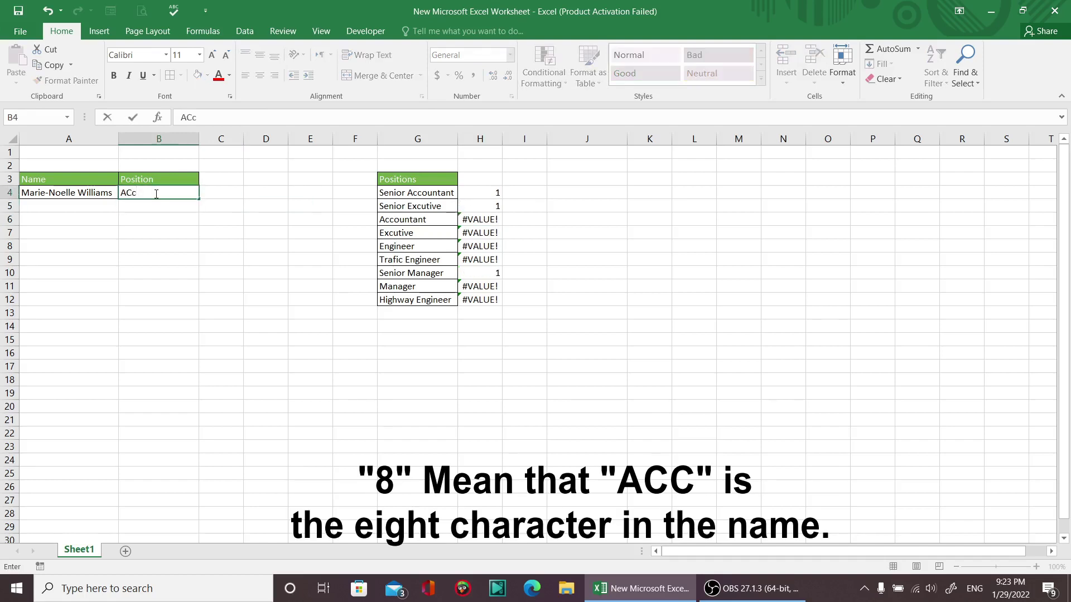
{"action": "key", "text": "Return"}
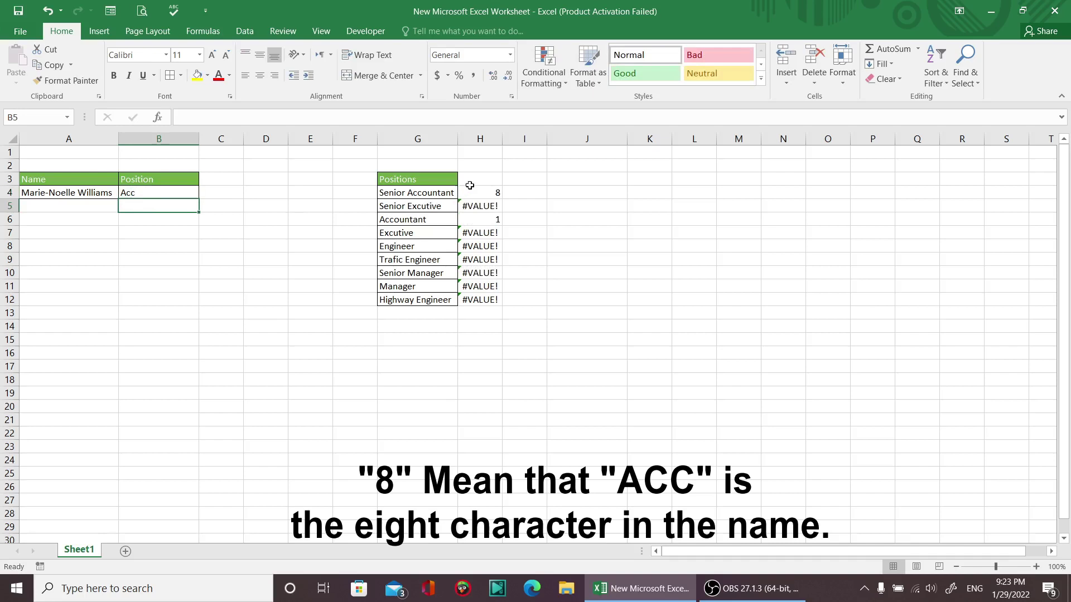
Inspect column H: 8 for Senior Accountant, #VALUE! for Senior Excutive, Excutive and Senior Manager.
{"action": "left_click", "coordinate": [498, 190]}
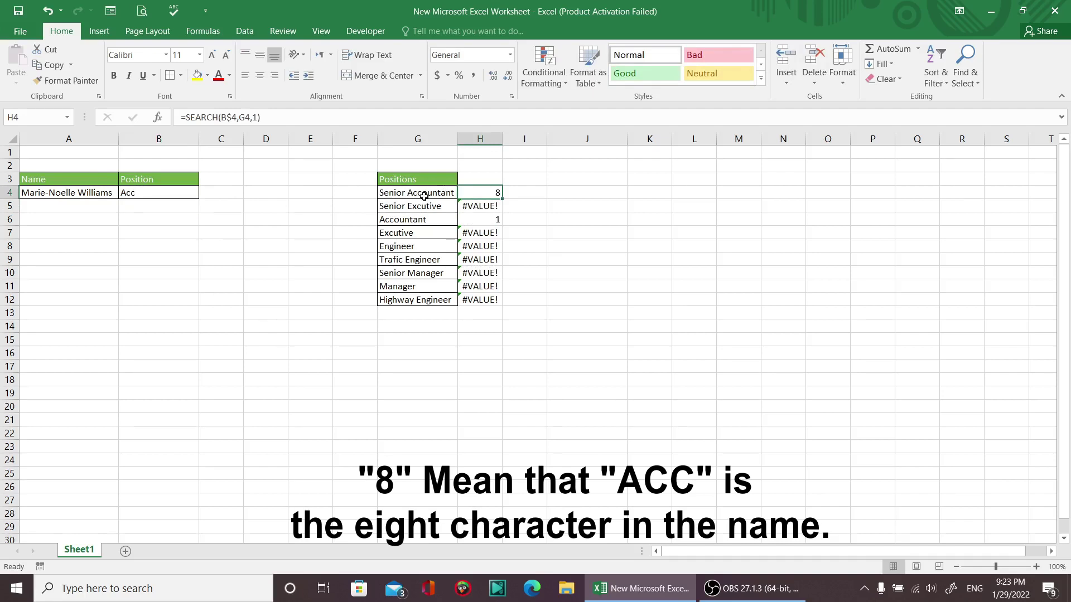
{"action": "left_click", "coordinate": [470, 206]}
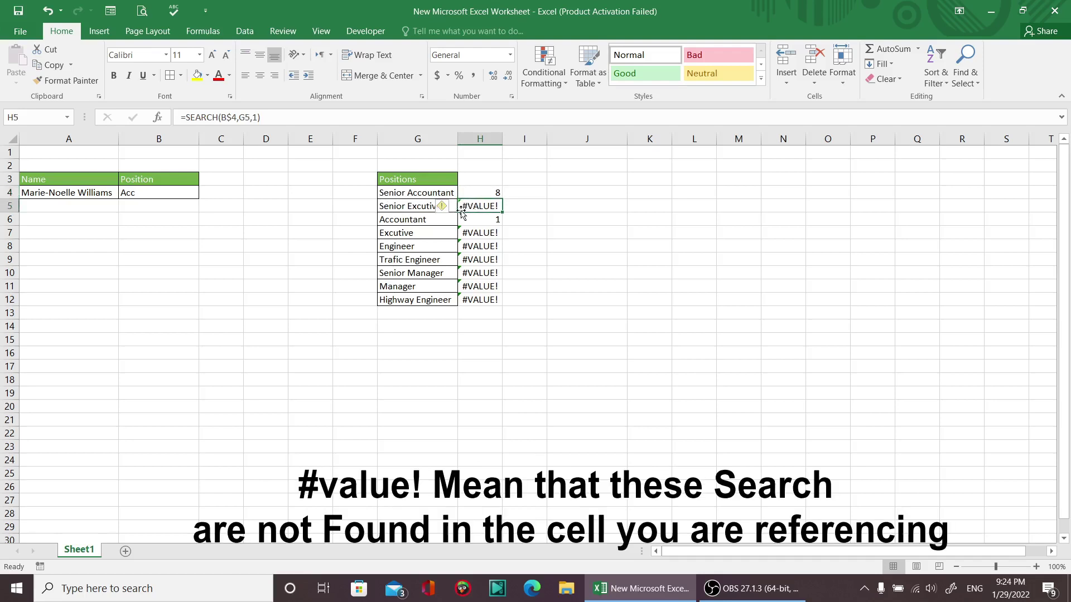
{"action": "left_click", "coordinate": [403, 210]}
{"action": "left_click", "coordinate": [467, 207]}
{"action": "left_click", "coordinate": [485, 232]}
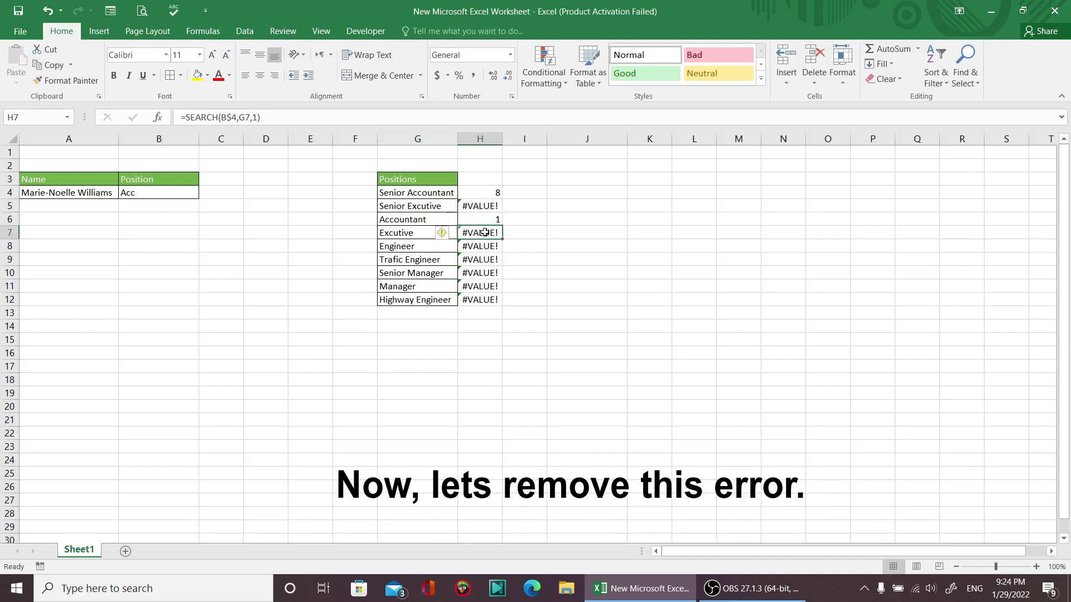
{"action": "left_click", "coordinate": [487, 274]}
{"action": "left_click", "coordinate": [485, 193]}
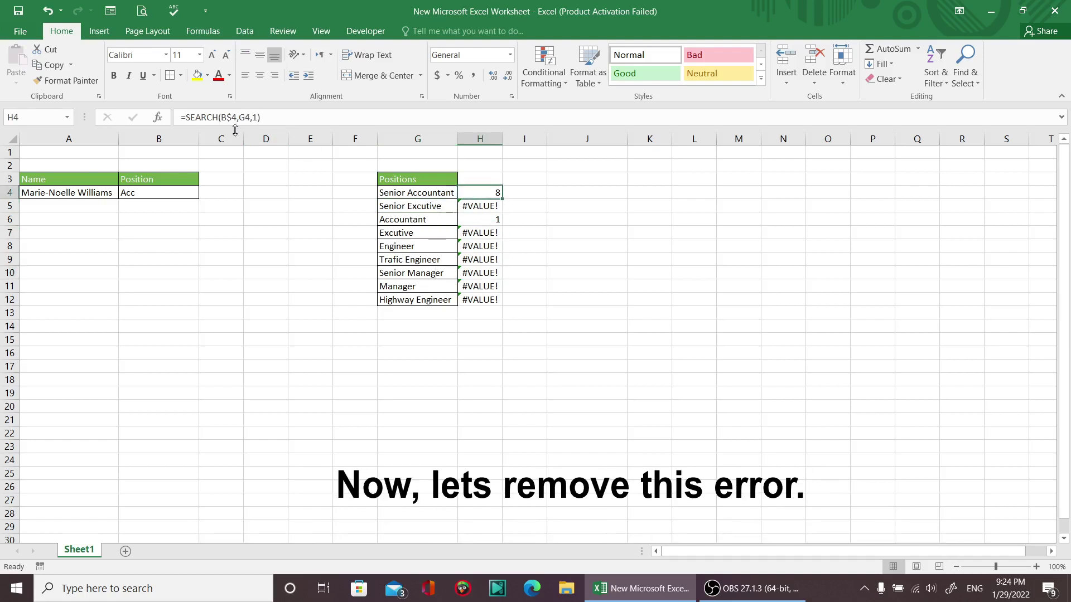
Wrap H4's formula as =IFERROR(SEARCH(B$4,G4,1)," ") so errors show a blank.
{"action": "left_click", "coordinate": [186, 117]}
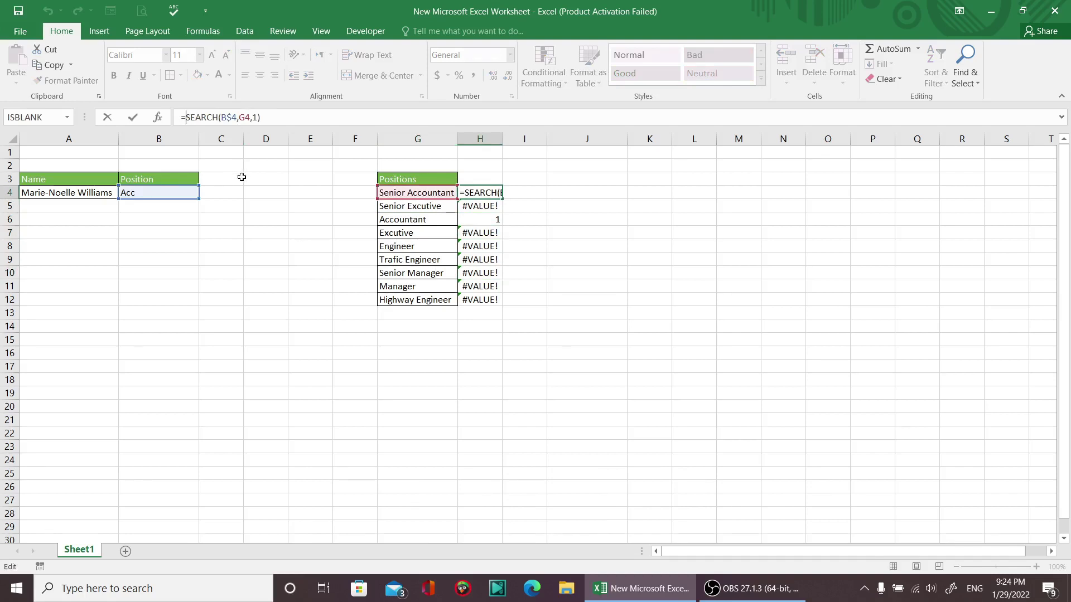
{"action": "type", "text": "ifer"}
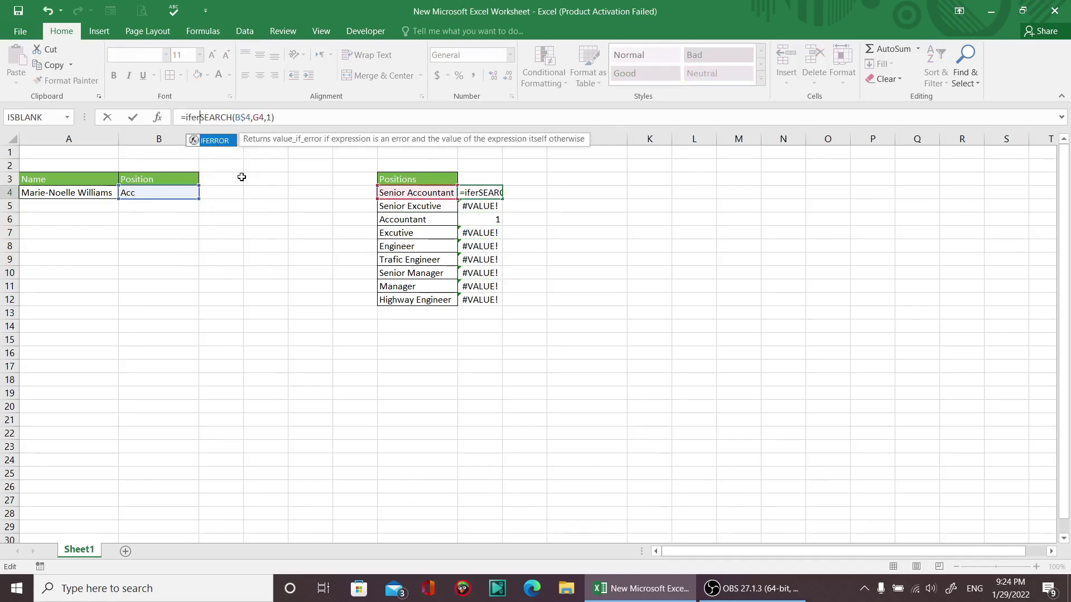
{"action": "type", "text": "ror("}
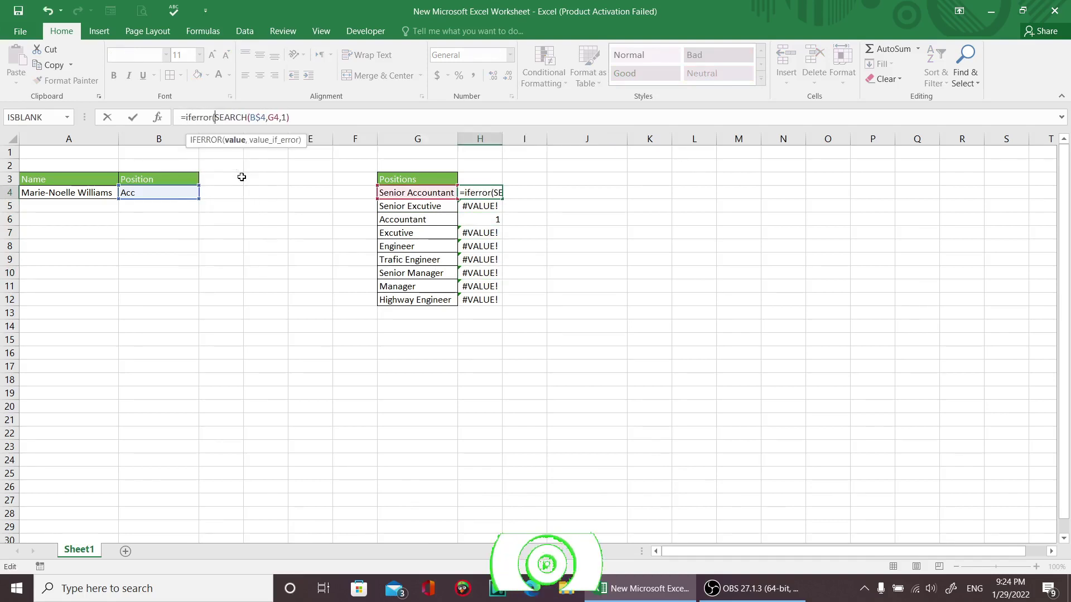
{"action": "key", "text": "End"}
{"action": "type", "text": ")"}
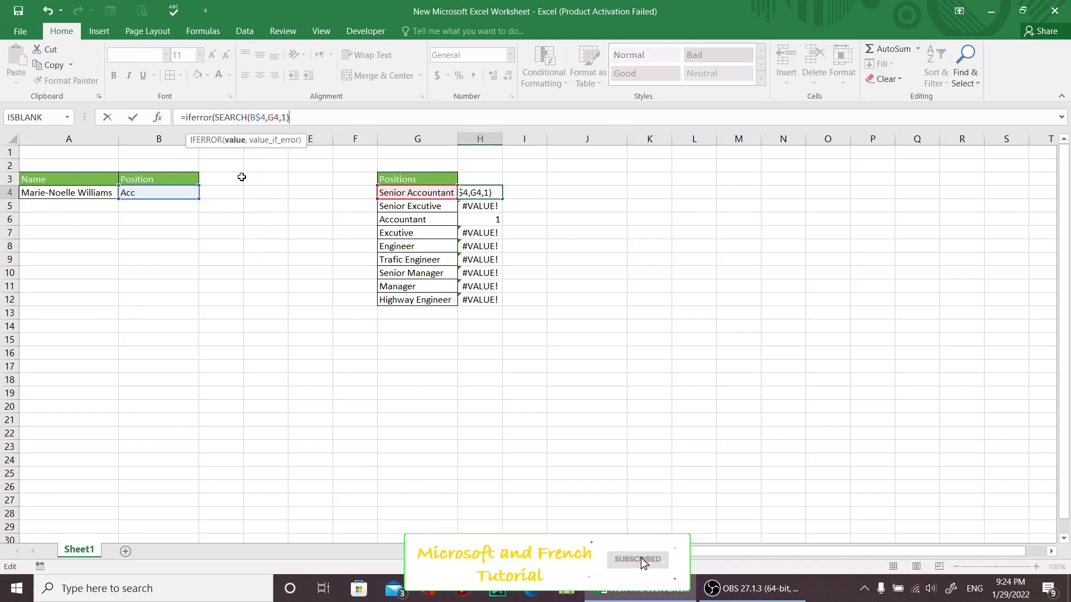
{"action": "key", "text": "Return"}
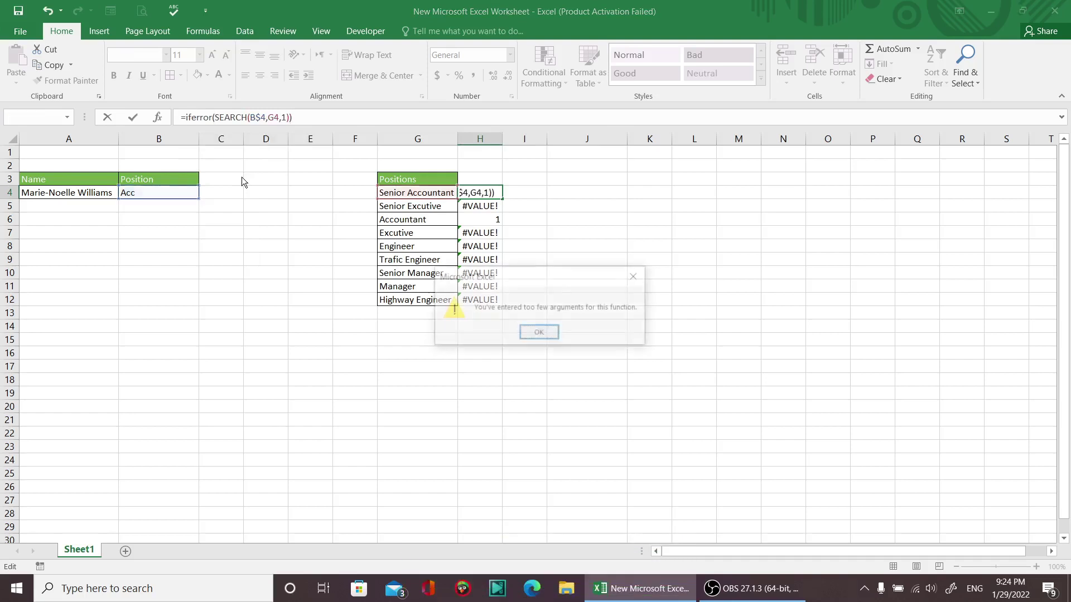
{"action": "key", "text": "Return"}
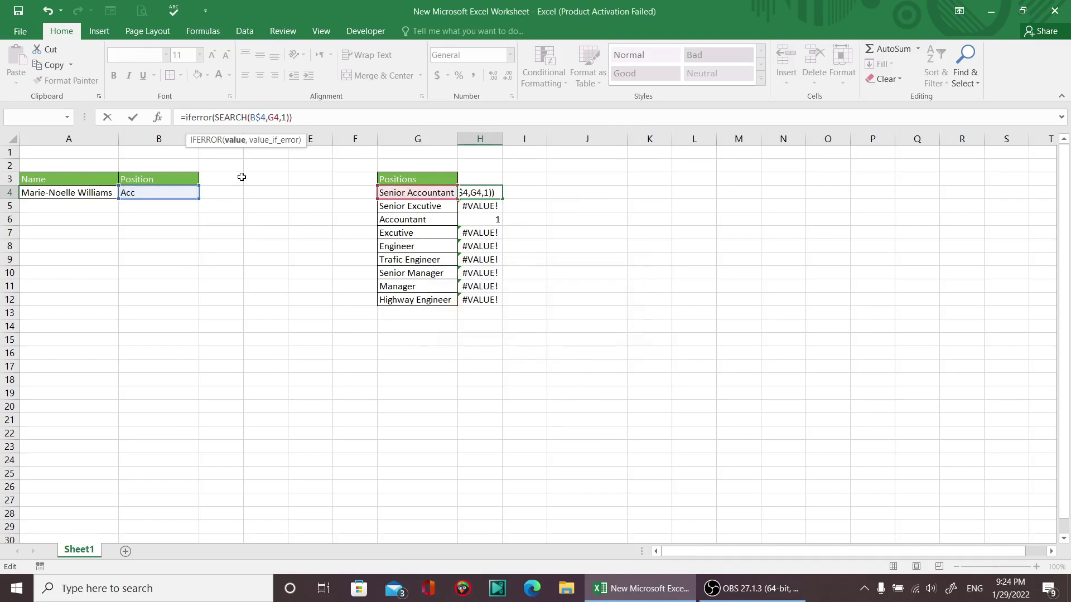
{"action": "type", "text": ","}
{"action": "type", "text": "\""}
{"action": "key", "text": "Return"}
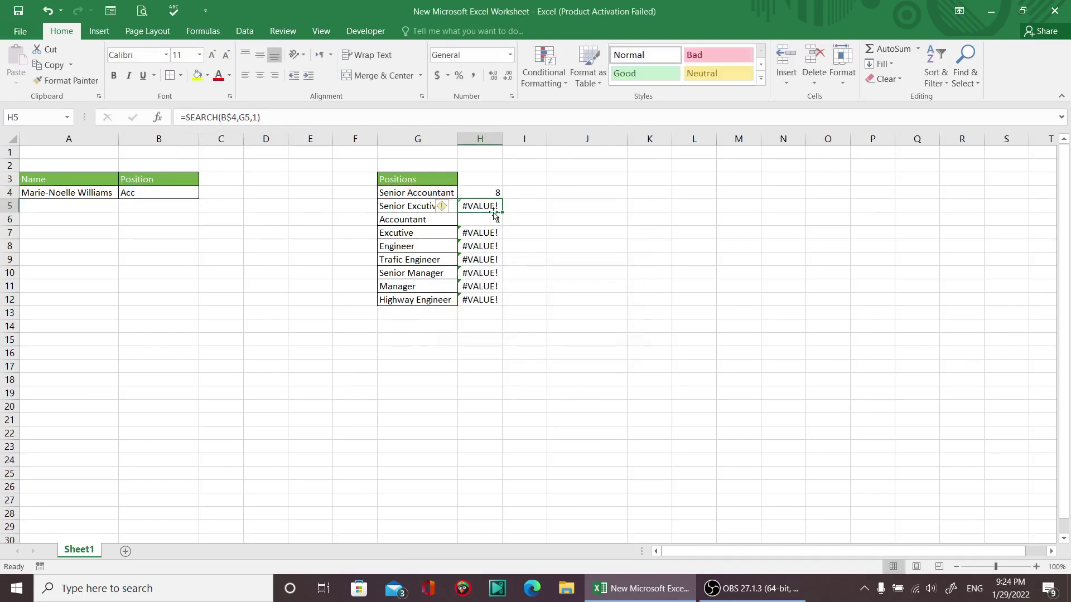
Copy the IFERROR formula from H4 down to H12.
{"action": "left_click", "coordinate": [486, 193]}
{"action": "left_click_drag", "start_coordinate": [501, 199], "coordinate": [495, 304]}
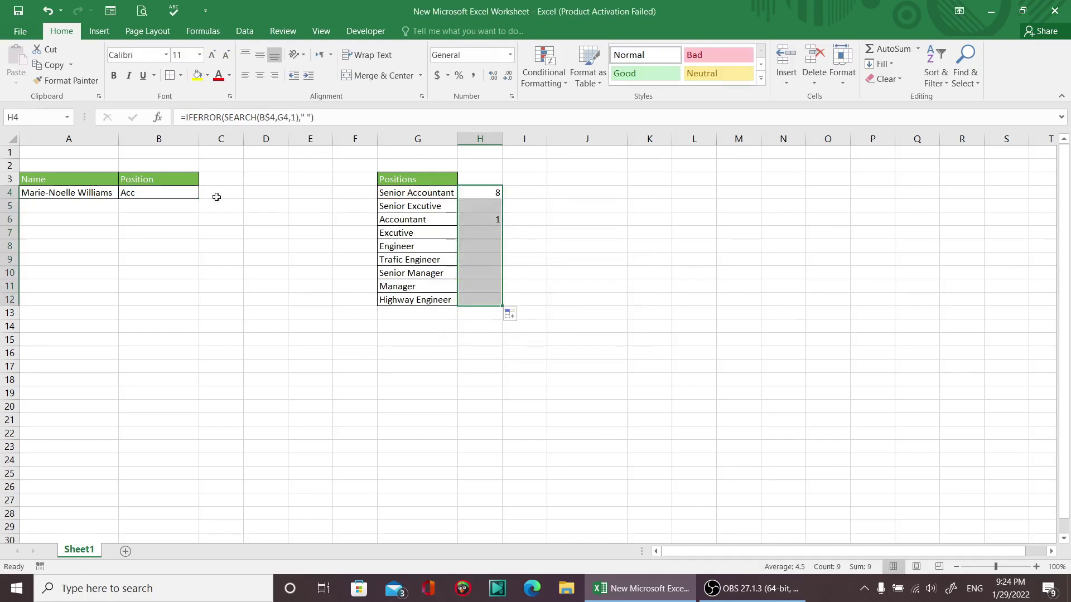
{"action": "left_click", "coordinate": [156, 194]}
Try Sen, then Eng in B4, confirming the Engineer rows return 1, 8 and 9.
{"action": "type", "text": "Se"}
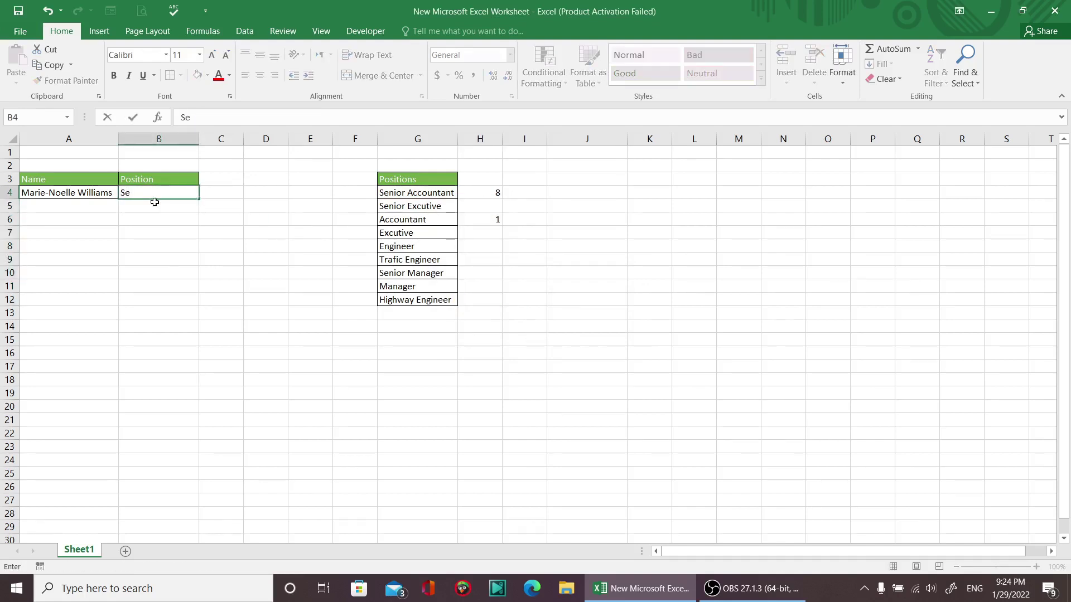
{"action": "type", "text": "n"}
{"action": "key", "text": "Return"}
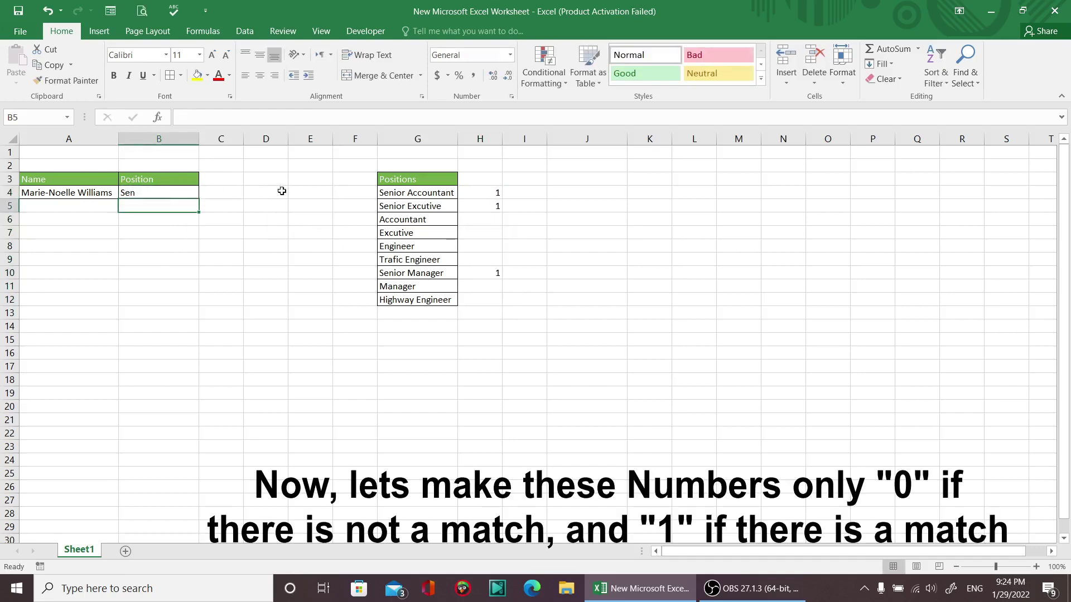
{"action": "left_click", "coordinate": [157, 192]}
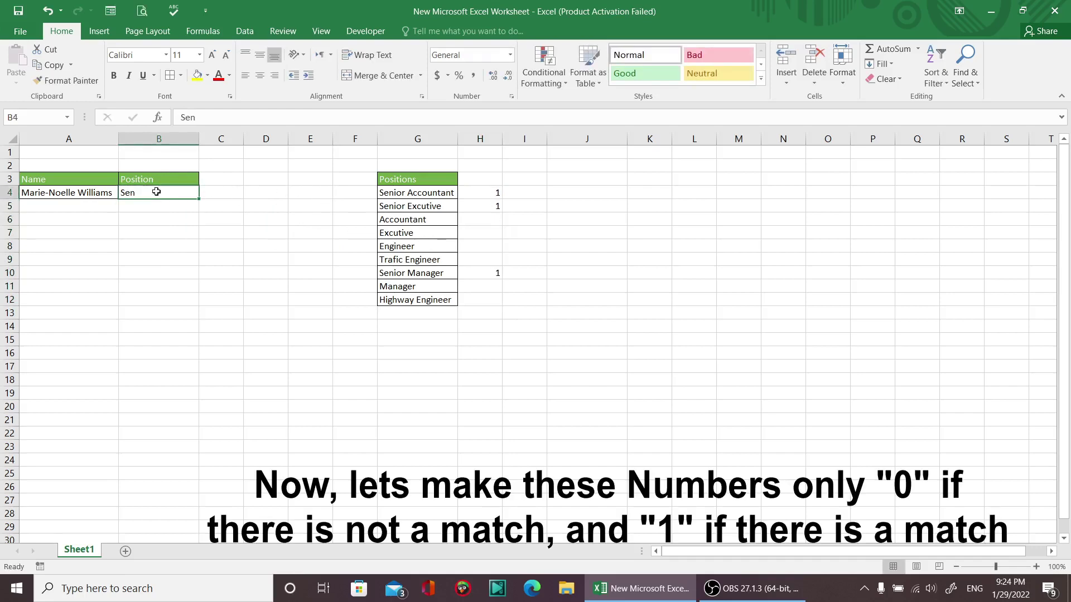
{"action": "type", "text": "Eng"}
{"action": "key", "text": "Return"}
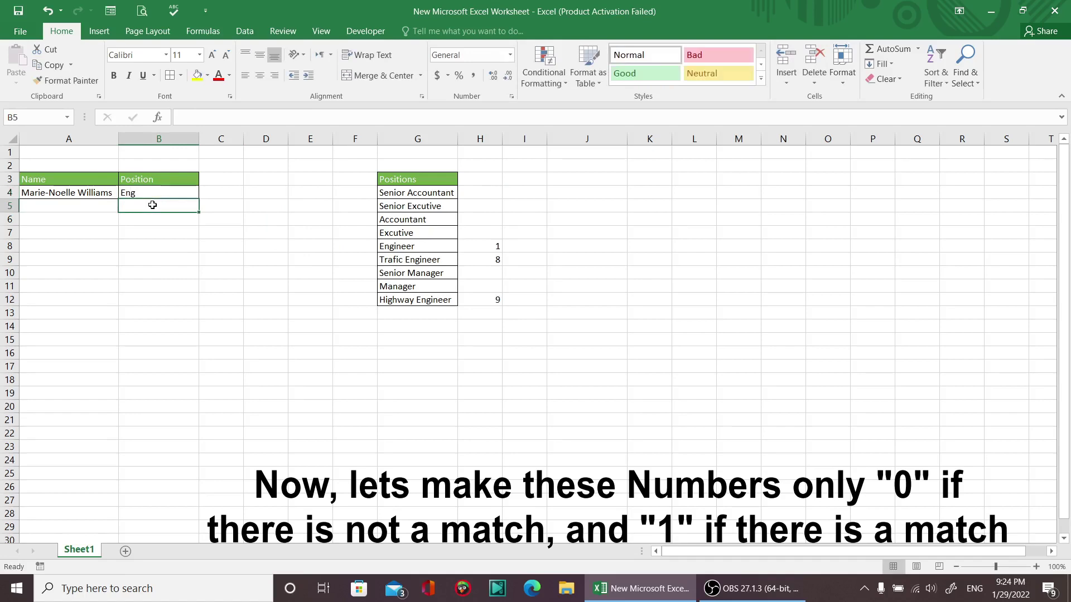
{"action": "left_click", "coordinate": [490, 247]}
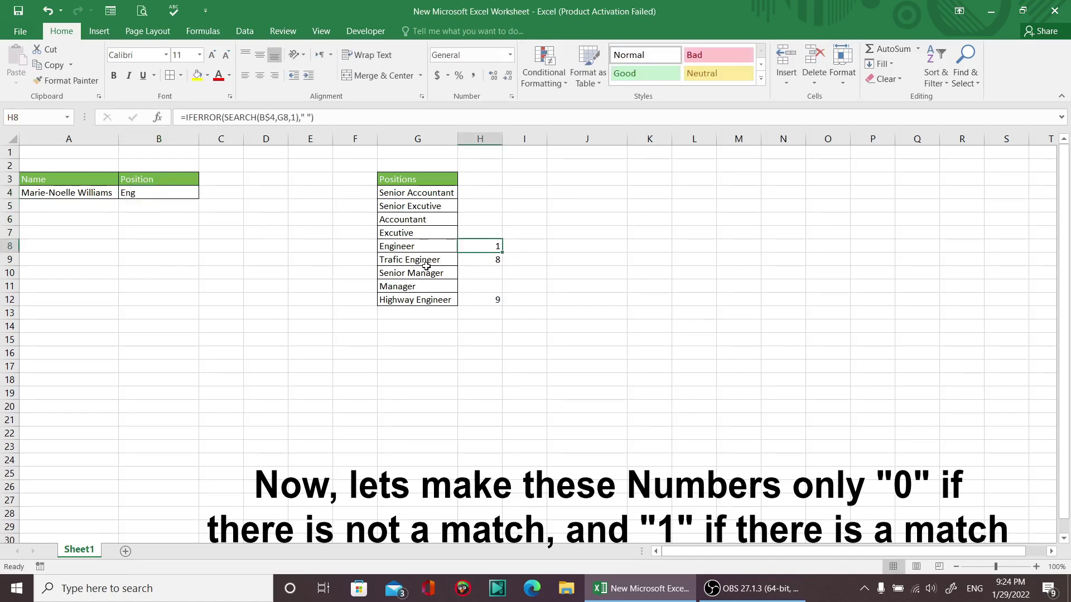
{"action": "left_click", "coordinate": [426, 260]}
{"action": "left_click", "coordinate": [490, 193]}
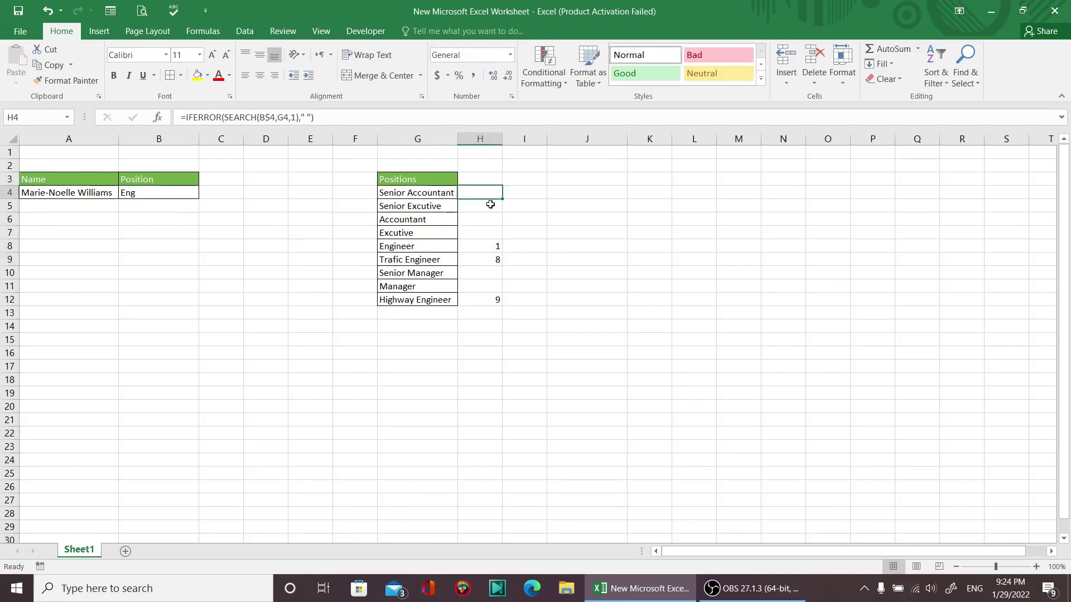
{"action": "left_click", "coordinate": [187, 119]}
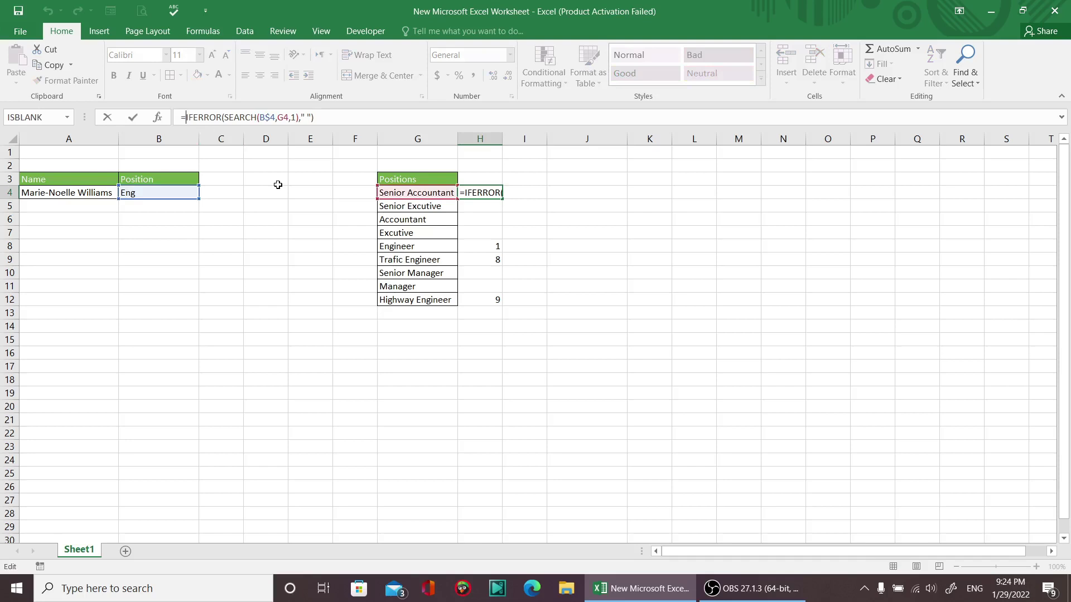
Make H4 =--ISNUMBER(IFERROR(SEARCH(B$4,G4,1)," ")) and fill it down to H12.
{"action": "type", "text": "--I"}
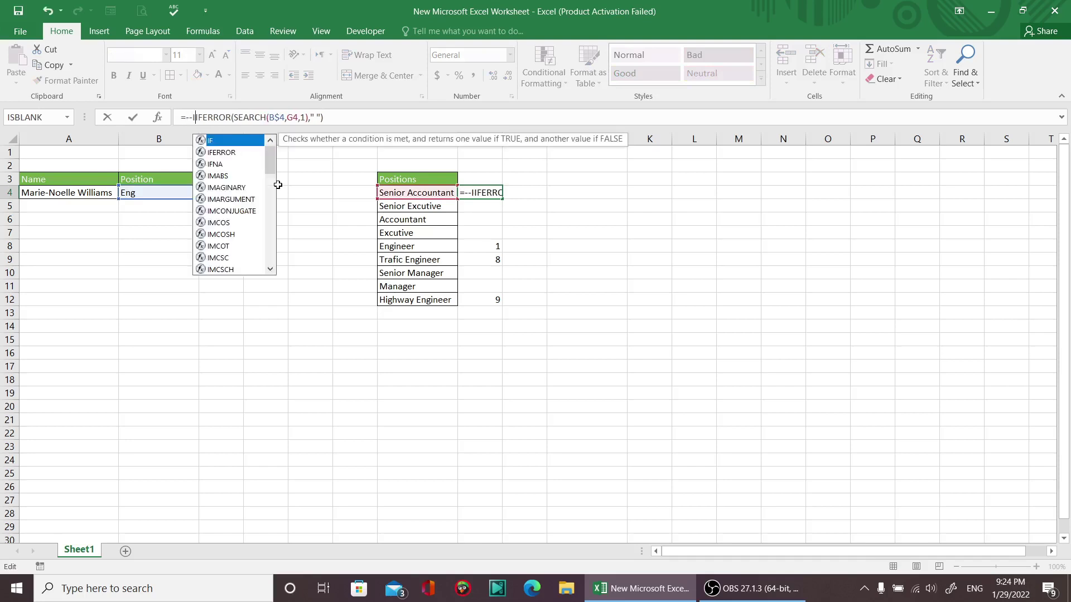
{"action": "type", "text": "sNumber"}
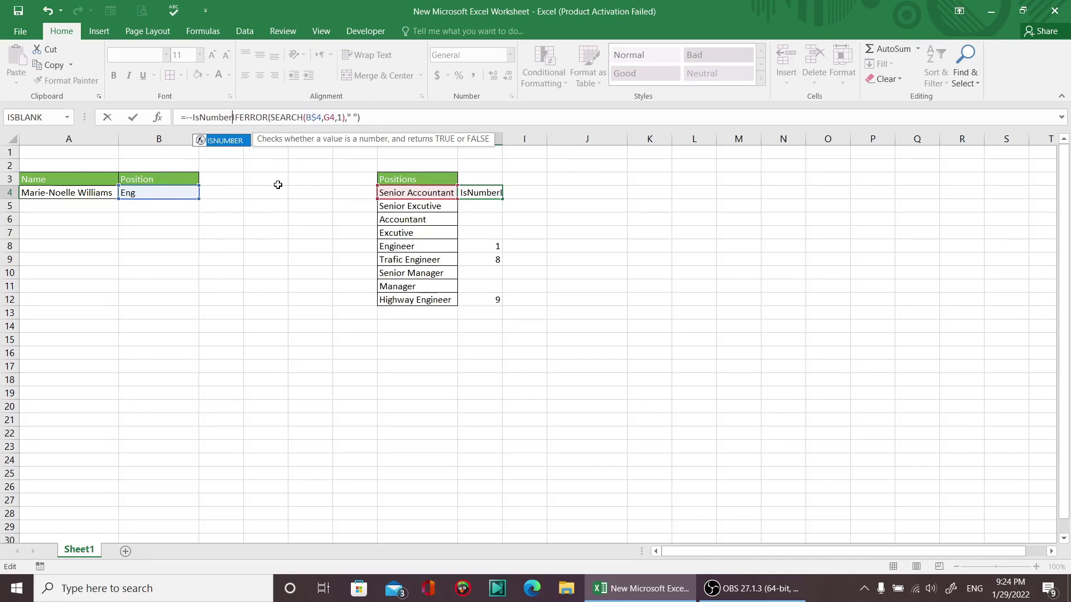
{"action": "type", "text": "("}
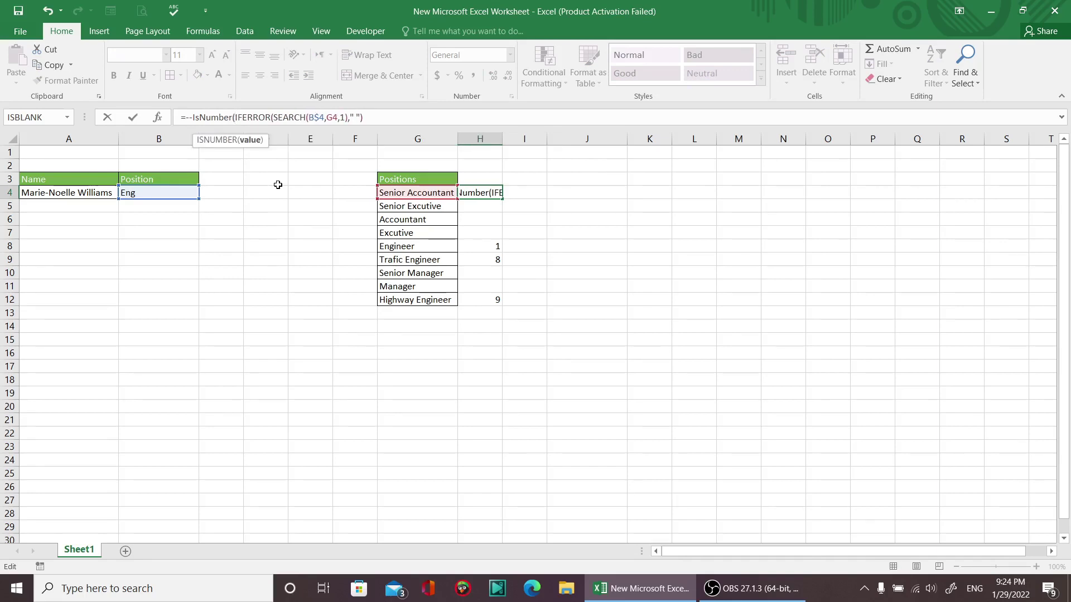
{"action": "type", "text": ")"}
{"action": "key", "text": "Return"}
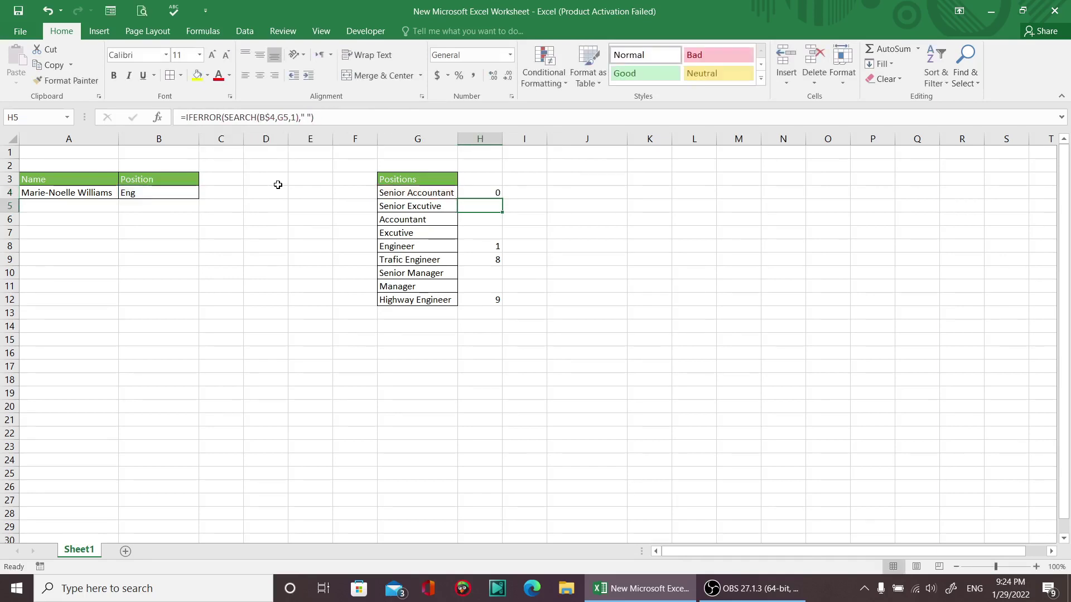
{"action": "left_click", "coordinate": [472, 190]}
{"action": "left_click_drag", "start_coordinate": [502, 199], "coordinate": [495, 304]}
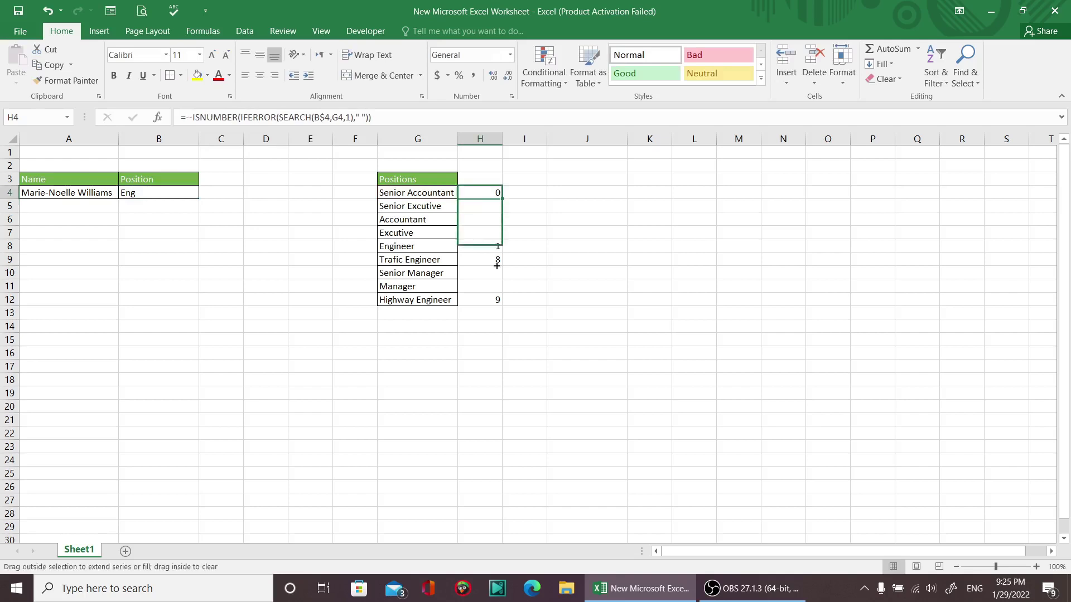
Check the 0/1 results against the Senior Accountant and Engineer entries.
{"action": "left_click", "coordinate": [150, 198]}
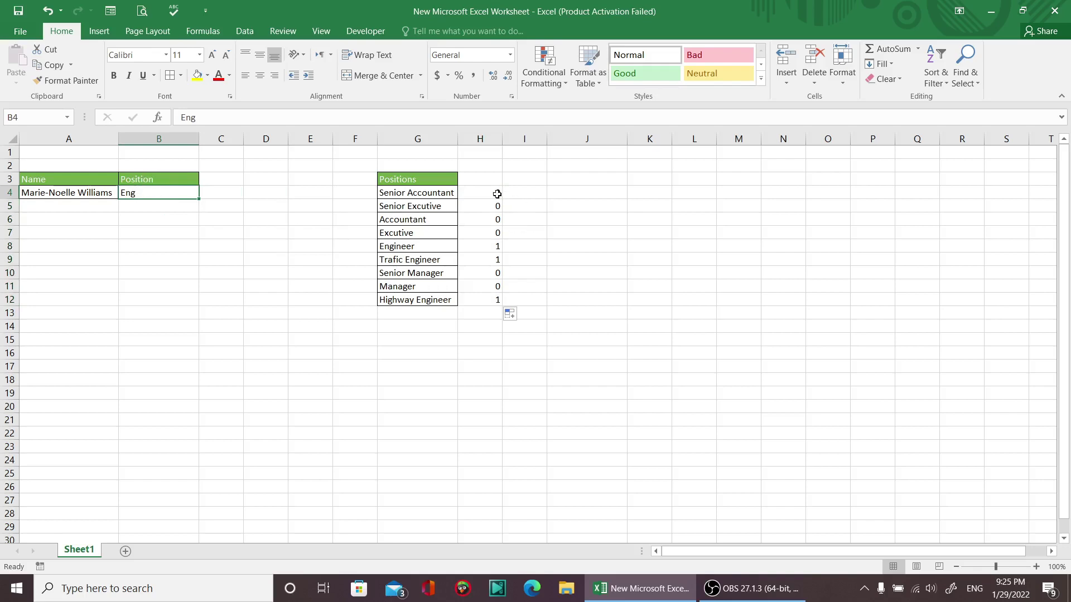
{"action": "left_click_drag", "start_coordinate": [498, 194], "coordinate": [498, 233]}
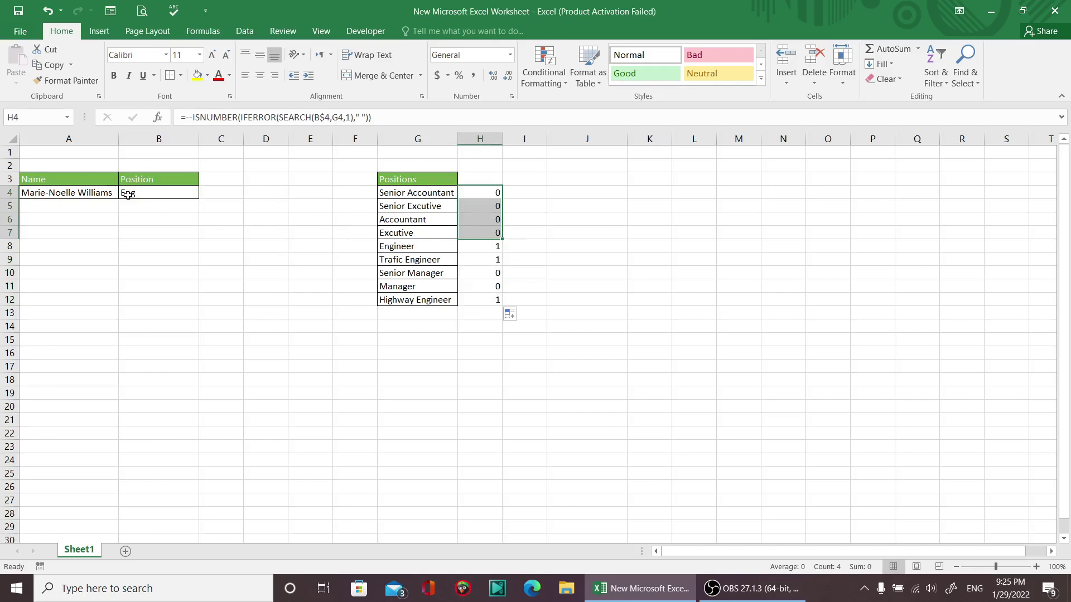
{"action": "left_click", "coordinate": [427, 196]}
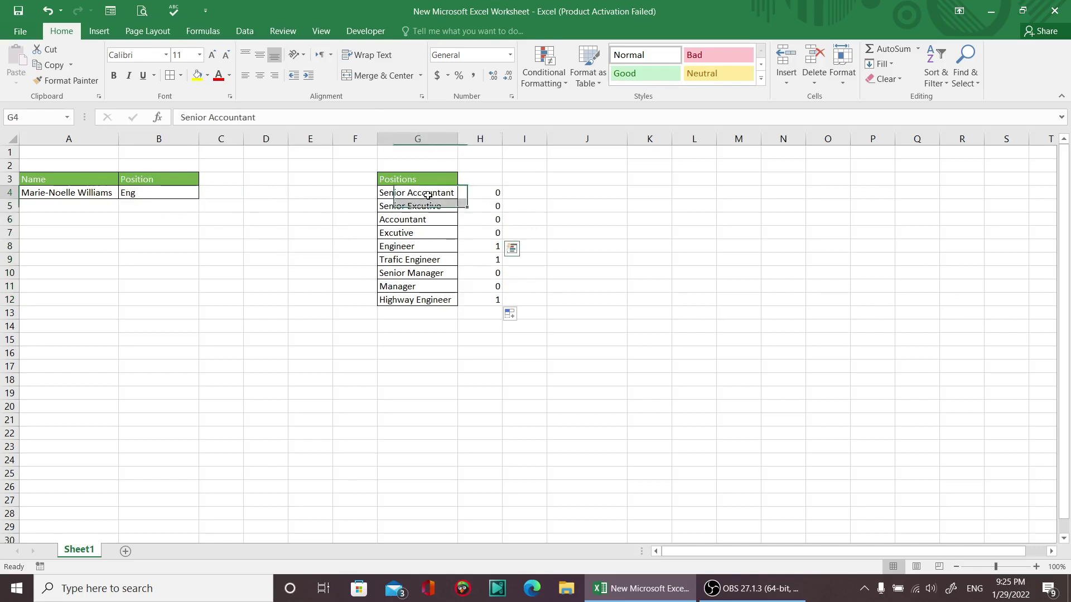
{"action": "left_click", "coordinate": [425, 246]}
Enter Sen in B4 so Senior Accountant, Senior Excutive and Senior Manager show 1.
{"action": "left_click", "coordinate": [148, 191]}
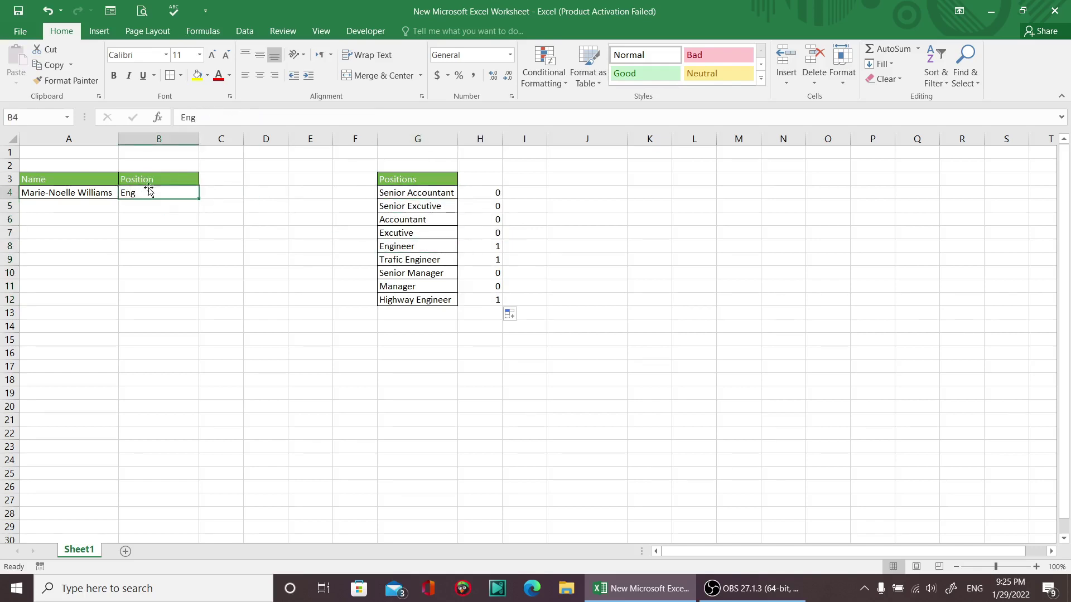
{"action": "type", "text": "Sen'"}
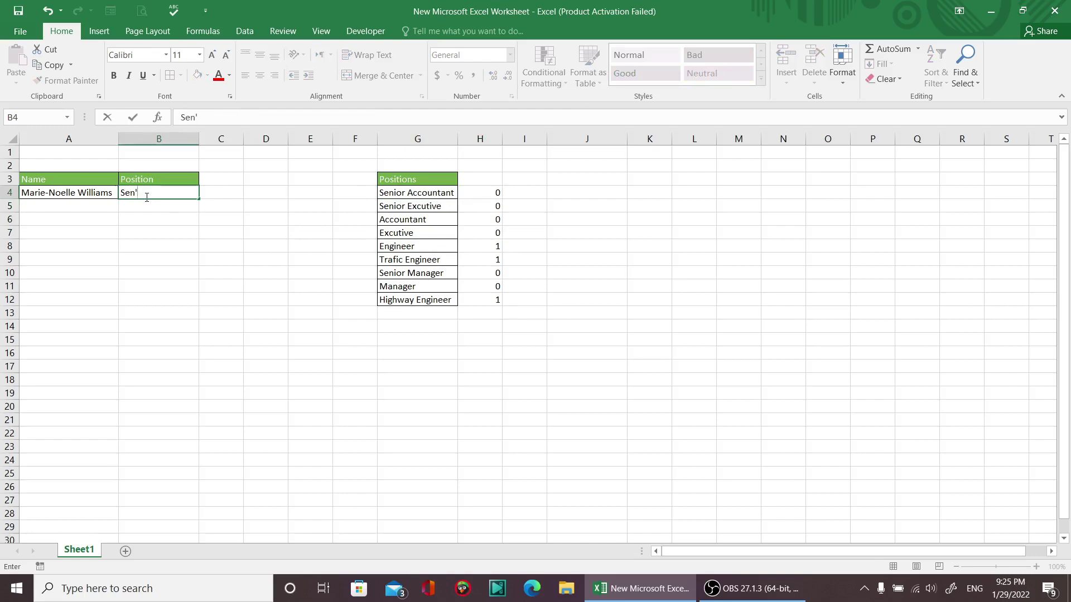
{"action": "key", "text": "Return"}
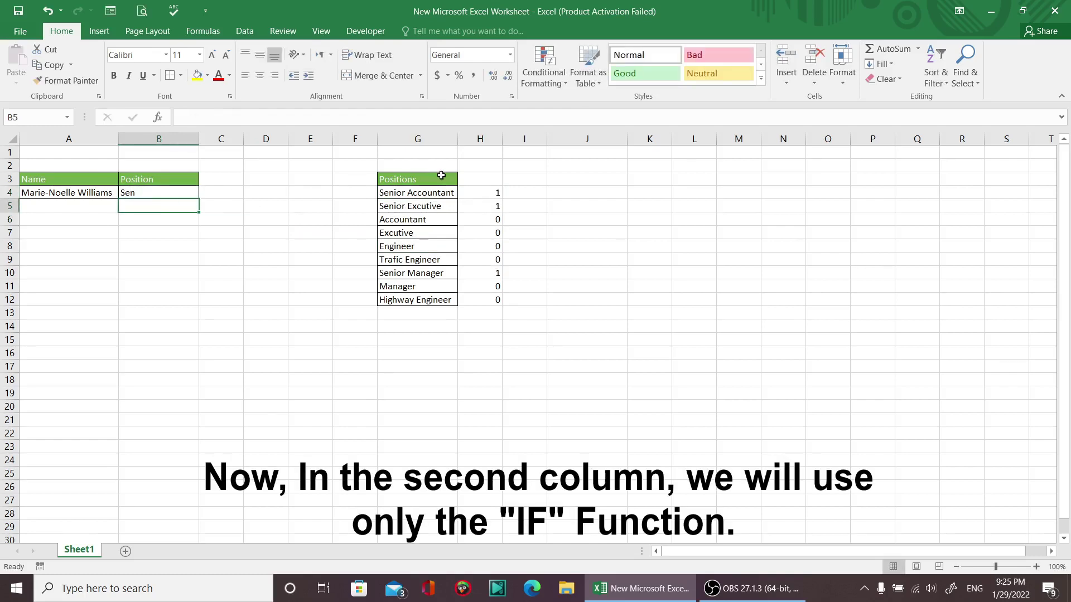
{"action": "left_click", "coordinate": [471, 194]}
{"action": "left_click", "coordinate": [525, 192]}
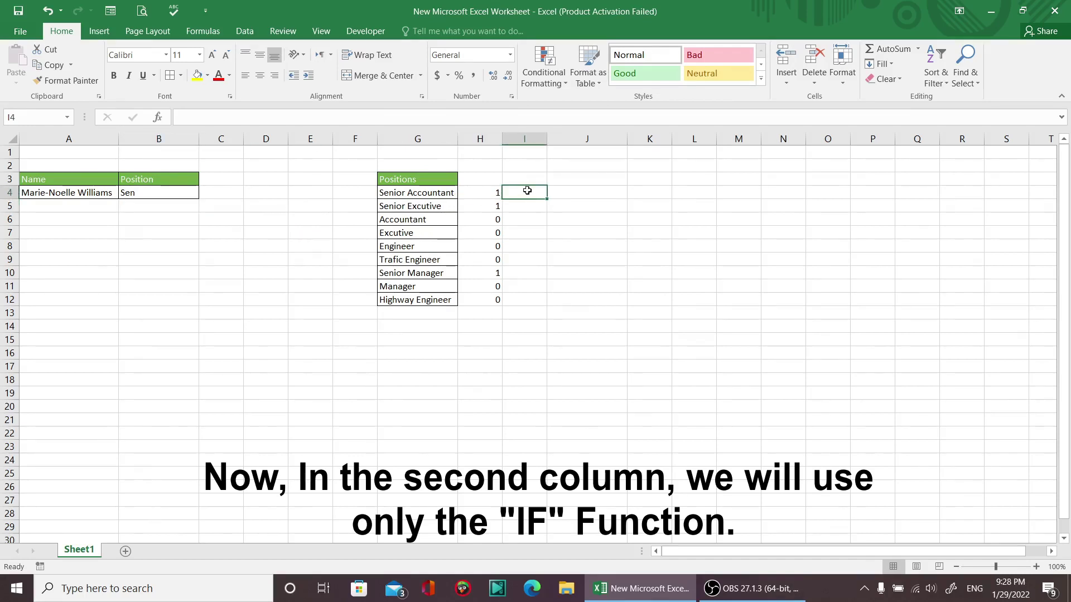
Enter =IF(H4=1,COUNTIF(H4:H4,1)," ") in I4 as the running match count.
{"action": "type", "text": "="}
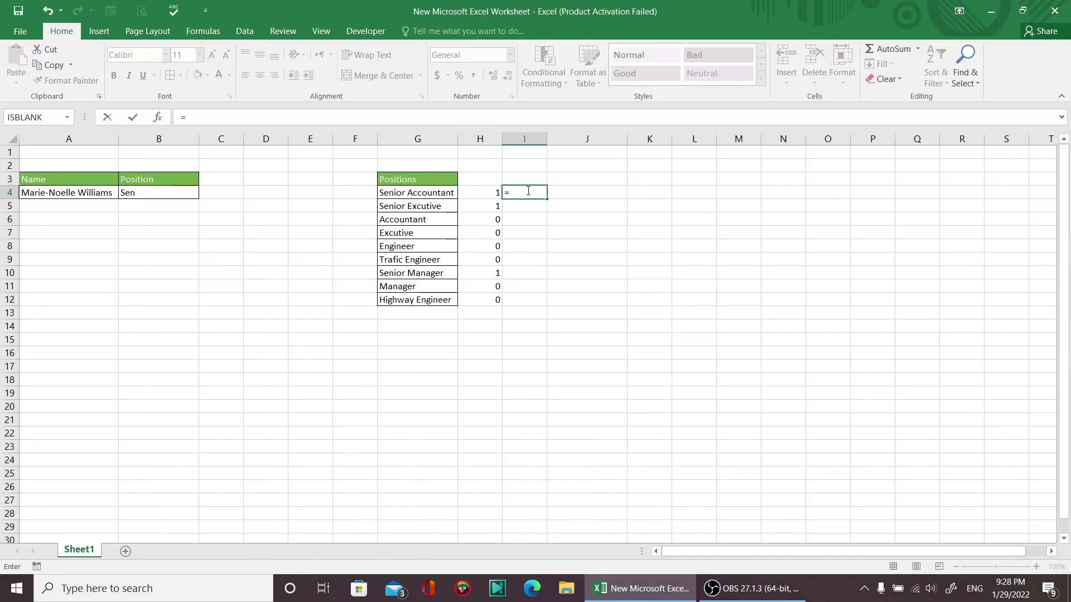
{"action": "type", "text": "if("}
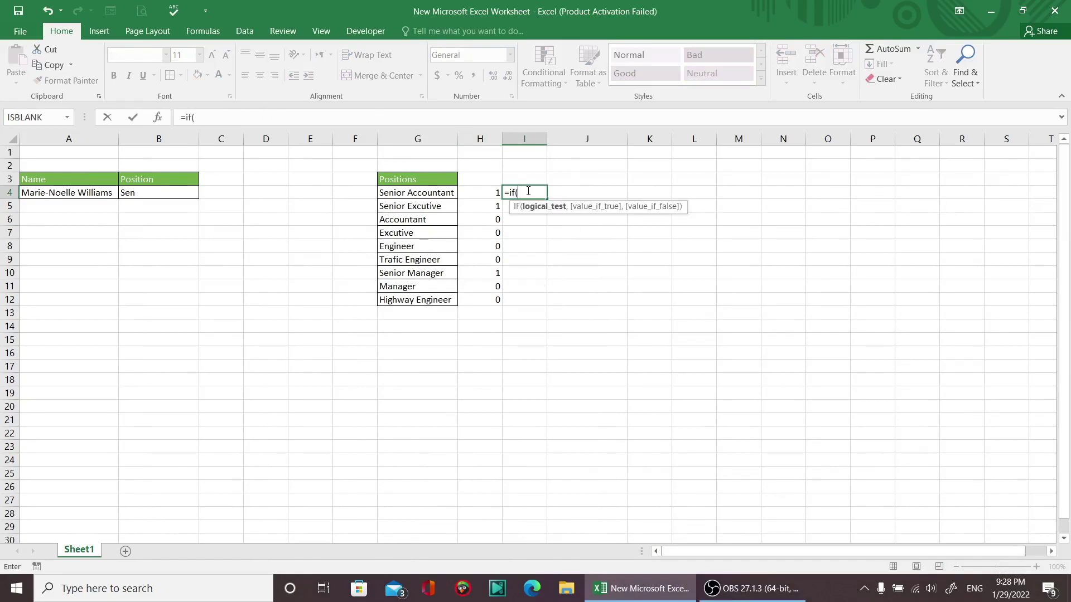
{"action": "left_click", "coordinate": [495, 192]}
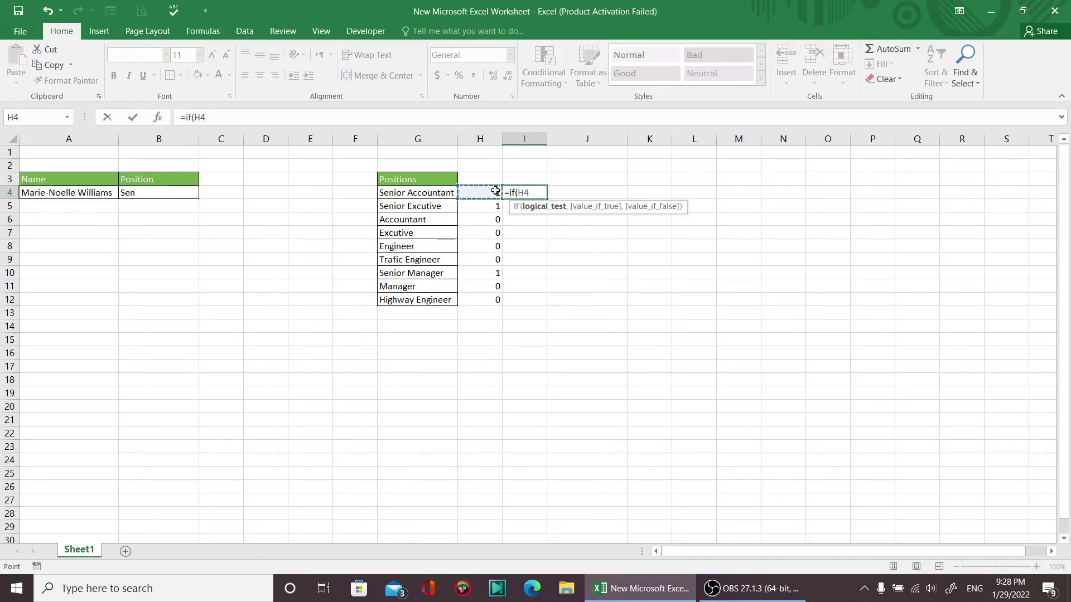
{"action": "type", "text": "="}
{"action": "type", "text": "1,"}
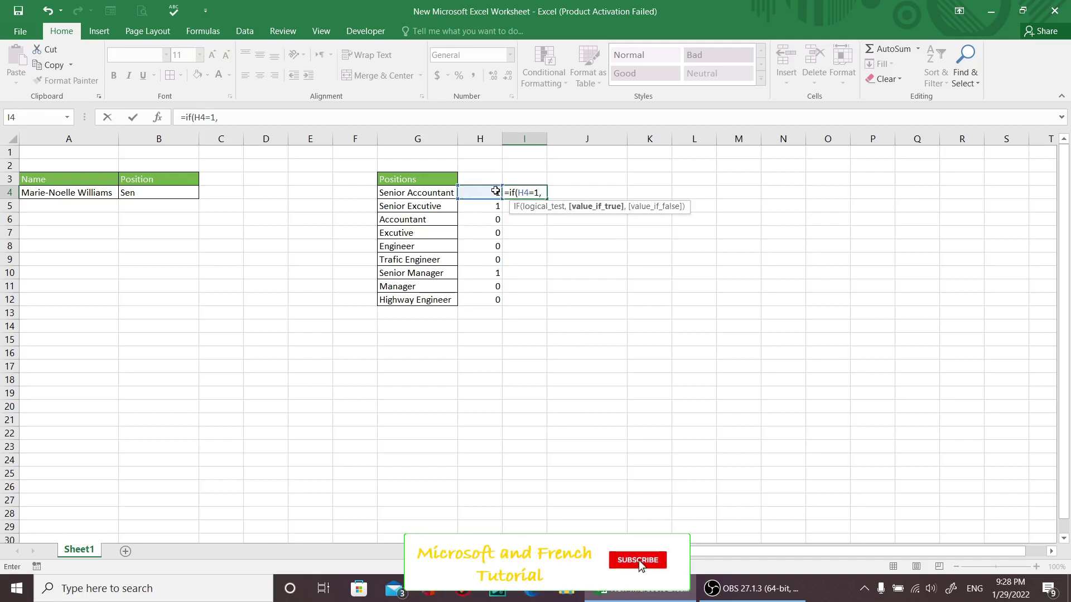
{"action": "type", "text": "CountIf"}
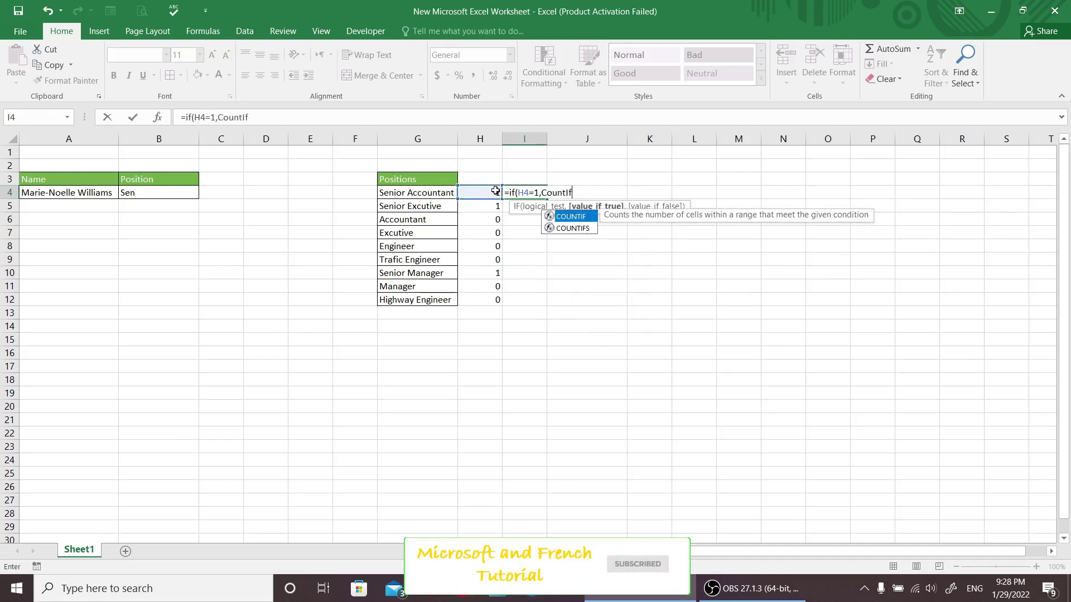
{"action": "type", "text": "("}
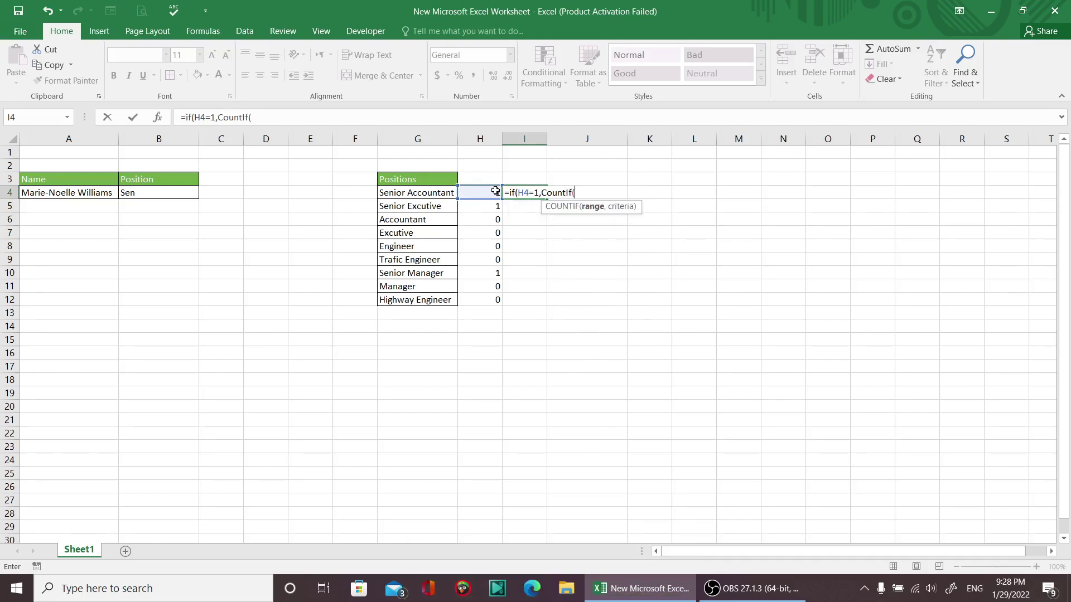
{"action": "left_click", "coordinate": [478, 193]}
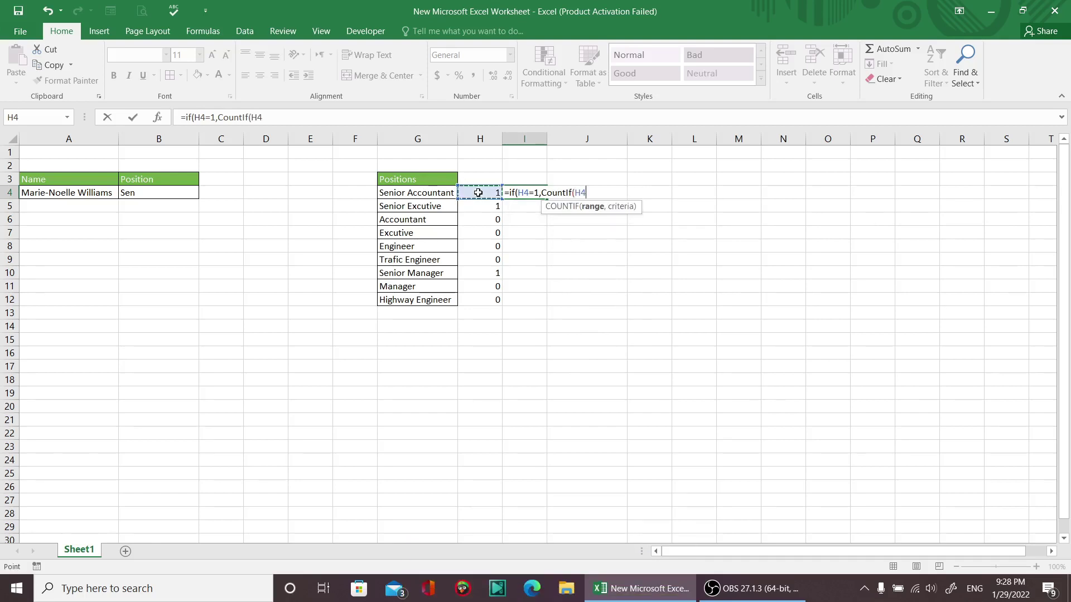
{"action": "key", "text": "F4"}
{"action": "key", "text": "F8"}
{"action": "type", "text": ":"}
{"action": "key", "text": "F8"}
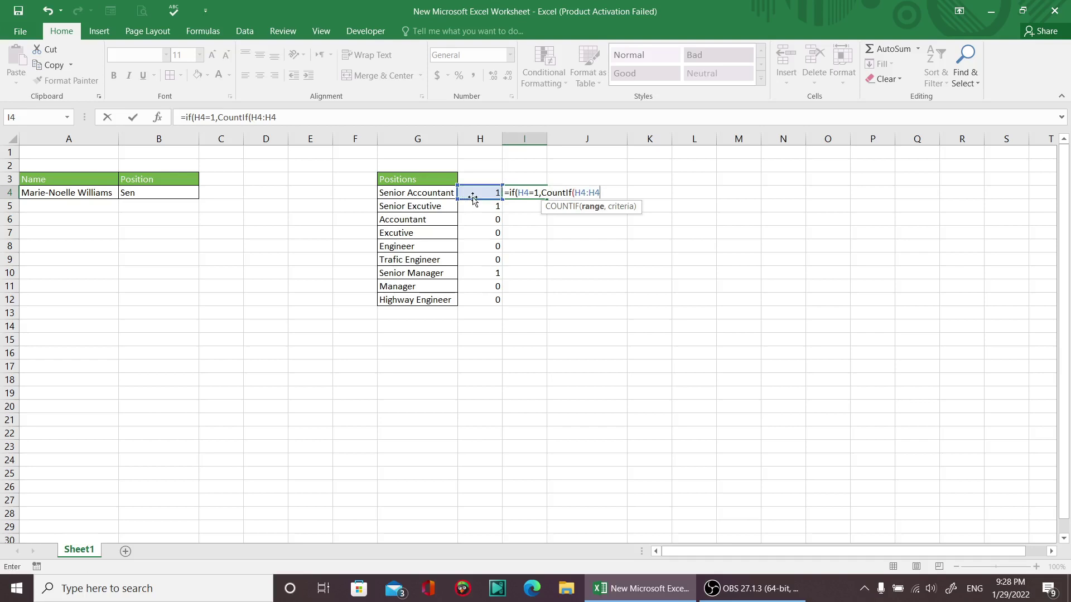
{"action": "type", "text": ","}
{"action": "type", "text": "1"}
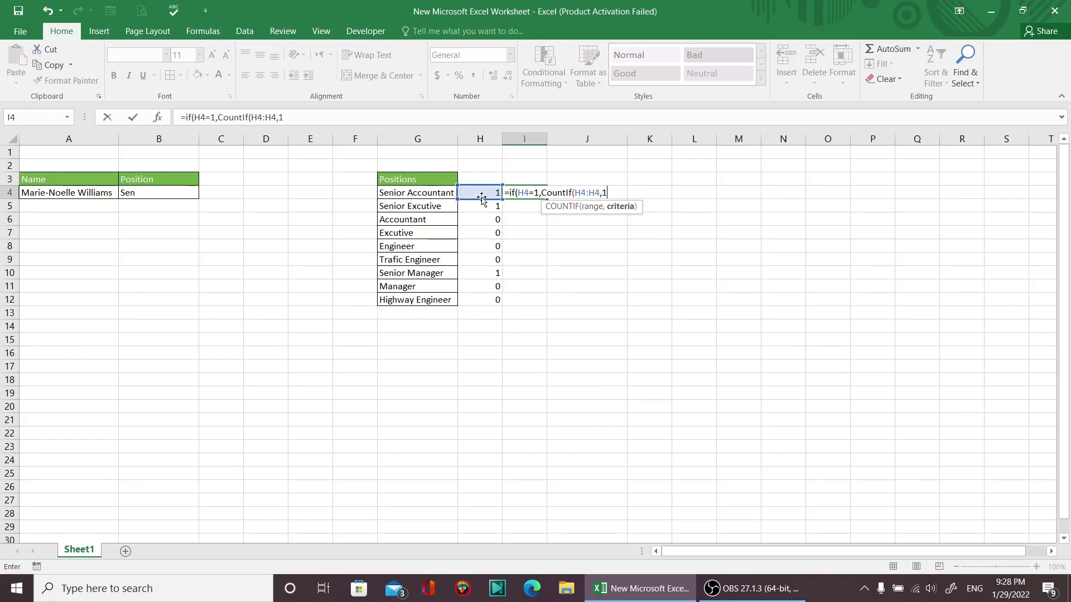
{"action": "type", "text": ")"}
{"action": "type", "text": ","}
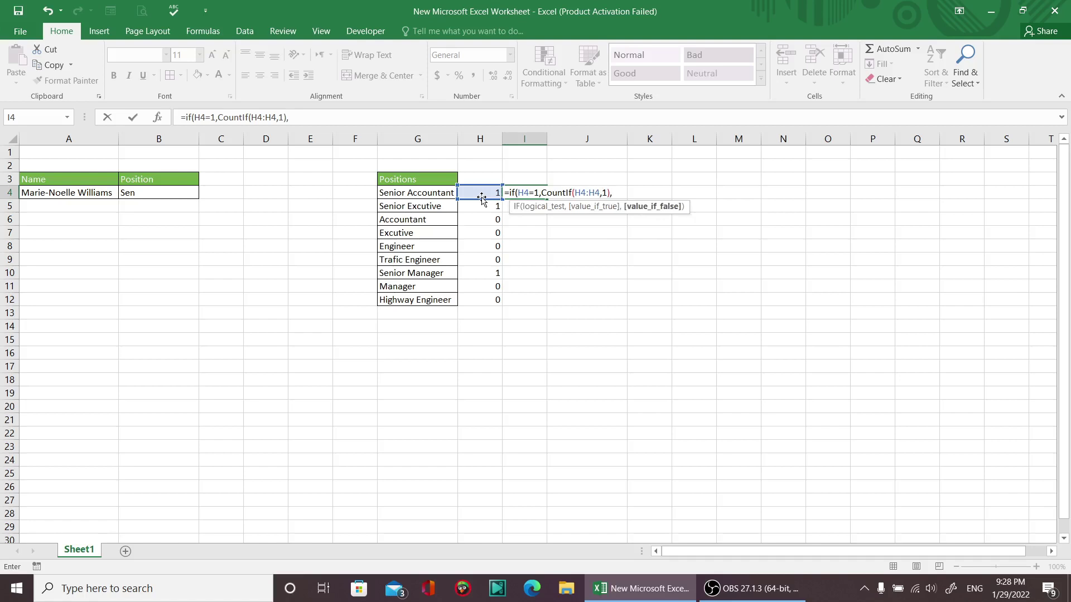
{"action": "type", "text": "\" \""}
{"action": "key", "text": "Return"}
{"action": "left_click", "coordinate": [534, 194]}
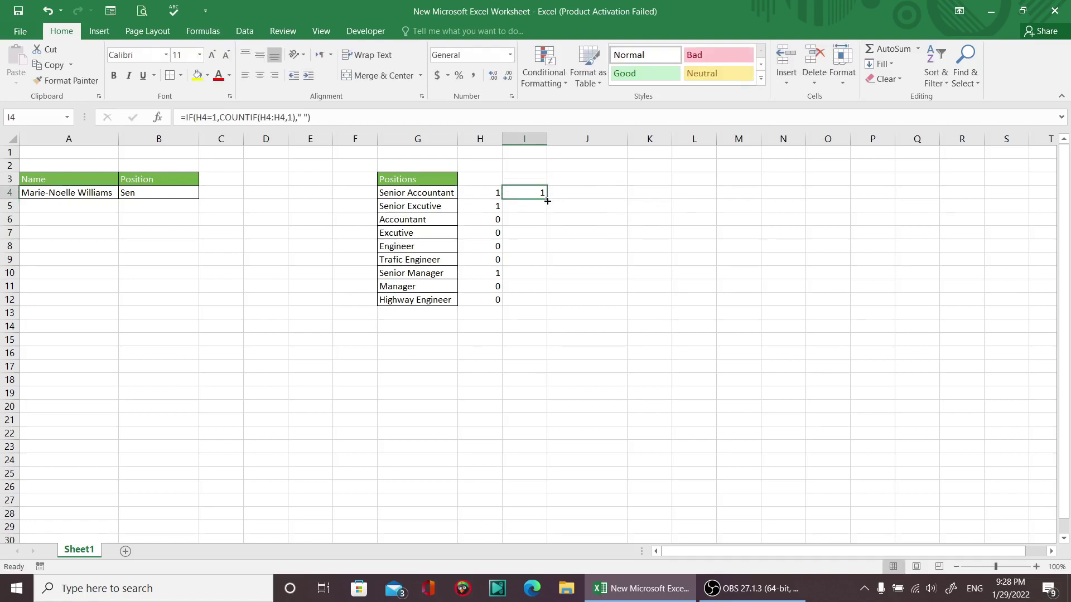
Anchor the count range as $H$4:H4 and fill I4 to I12, numbering matches 1, 2, 3.
{"action": "left_click_drag", "start_coordinate": [547, 201], "coordinate": [538, 301]}
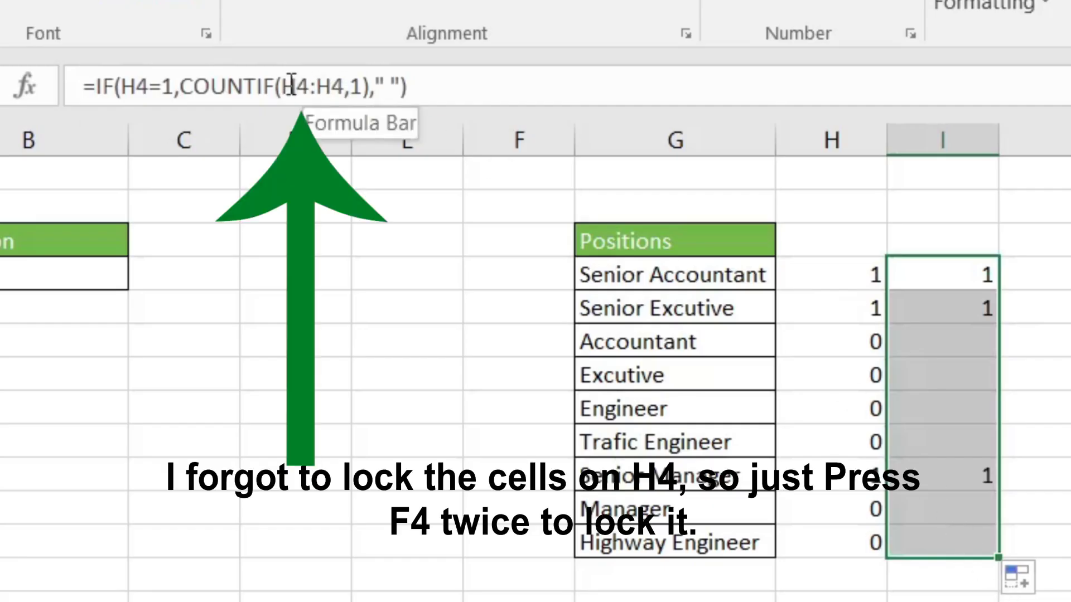
{"action": "left_click", "coordinate": [295, 87]}
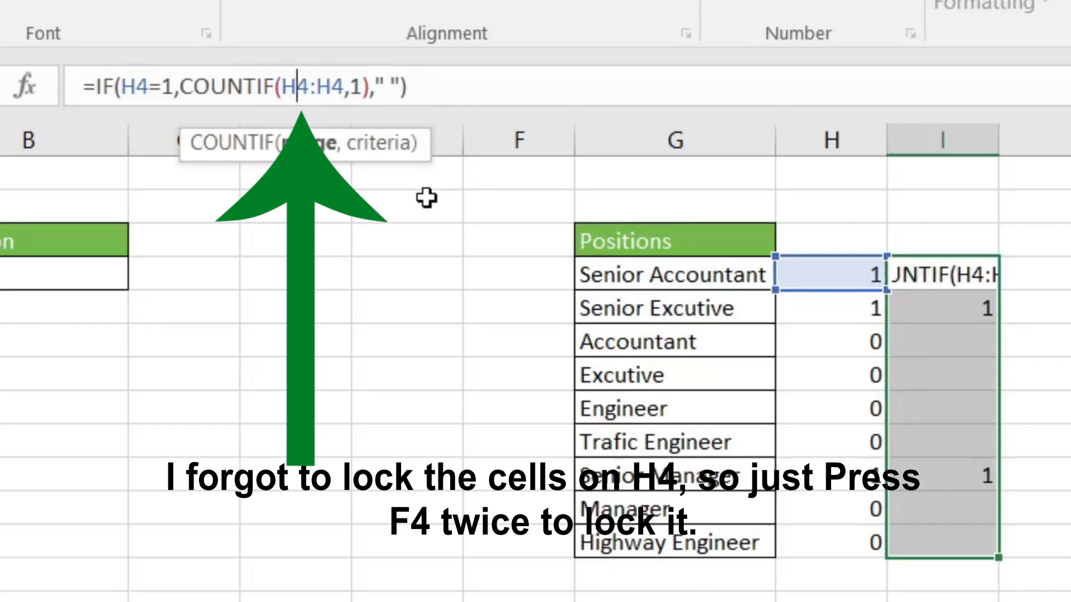
{"action": "key", "text": "F4"}
{"action": "key", "text": "F4"}
{"action": "key", "text": "Return"}
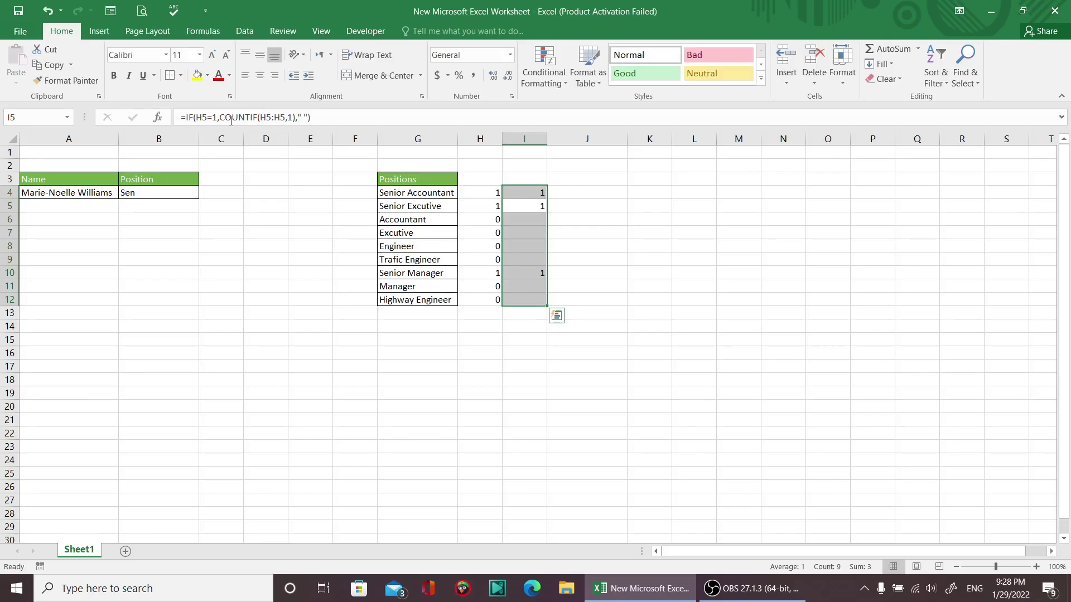
{"action": "left_click", "coordinate": [529, 194]}
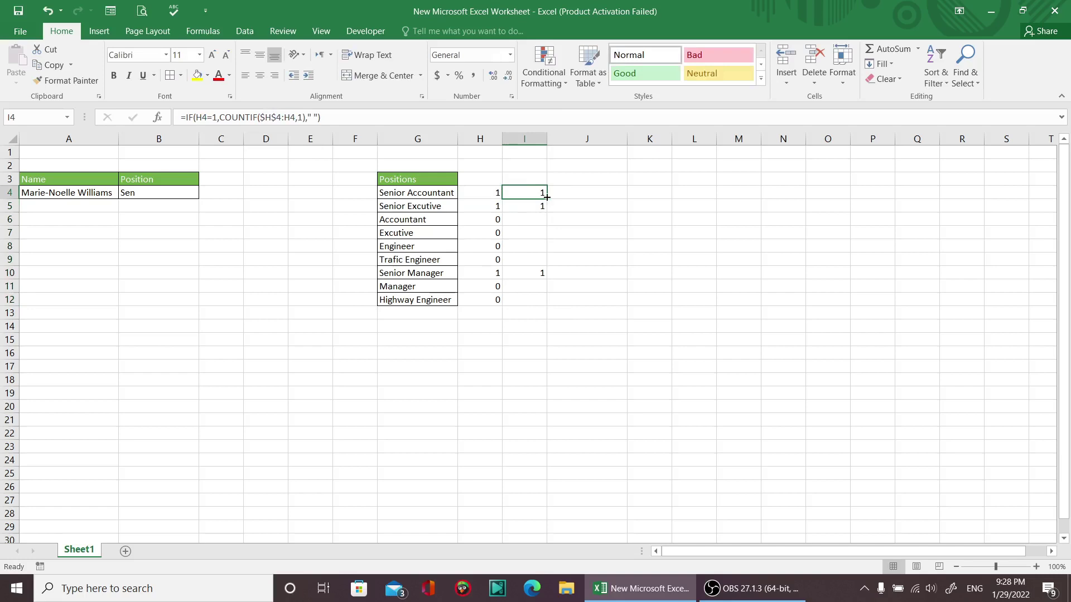
{"action": "left_click_drag", "start_coordinate": [547, 197], "coordinate": [538, 304]}
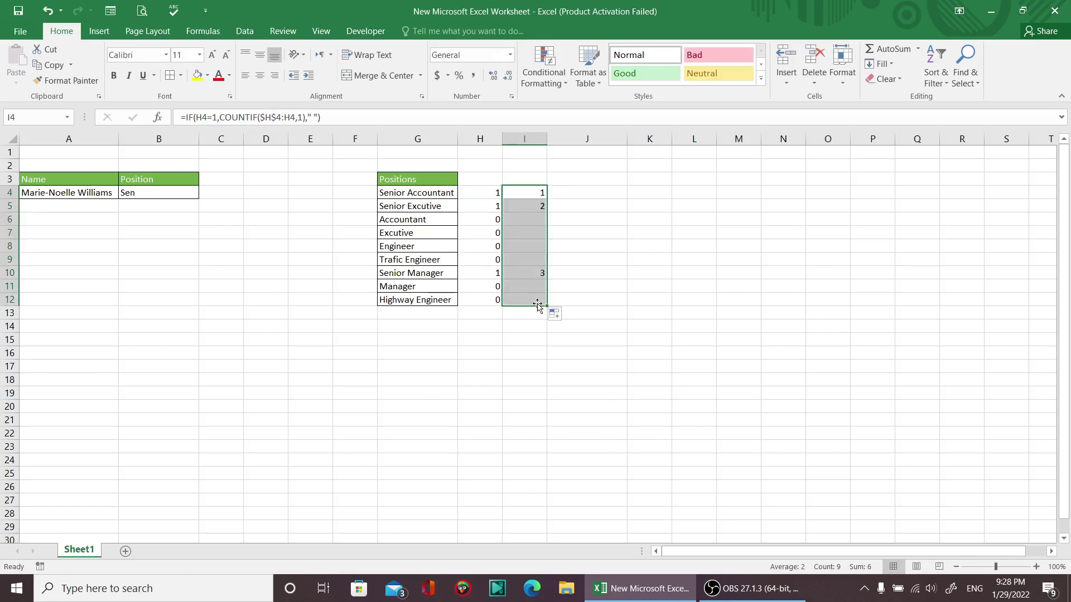
{"action": "left_click", "coordinate": [542, 193]}
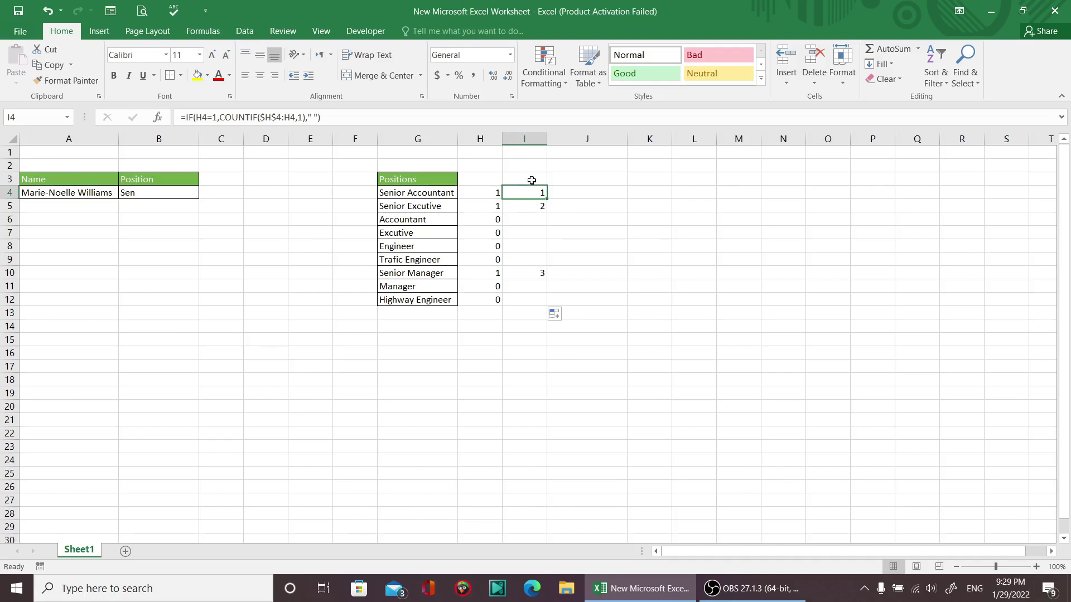
Enter Acc in B4 so Senior Accountant and Accountant are numbered 1 and 2.
{"action": "left_click", "coordinate": [136, 195]}
{"action": "type", "text": "Ac"}
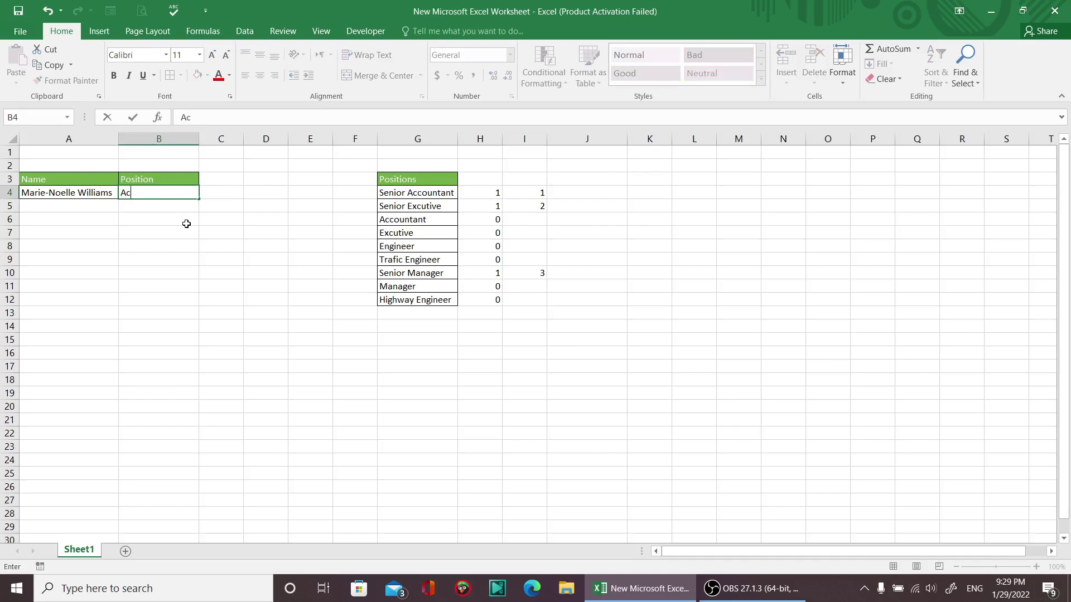
{"action": "type", "text": "c"}
{"action": "key", "text": "Return"}
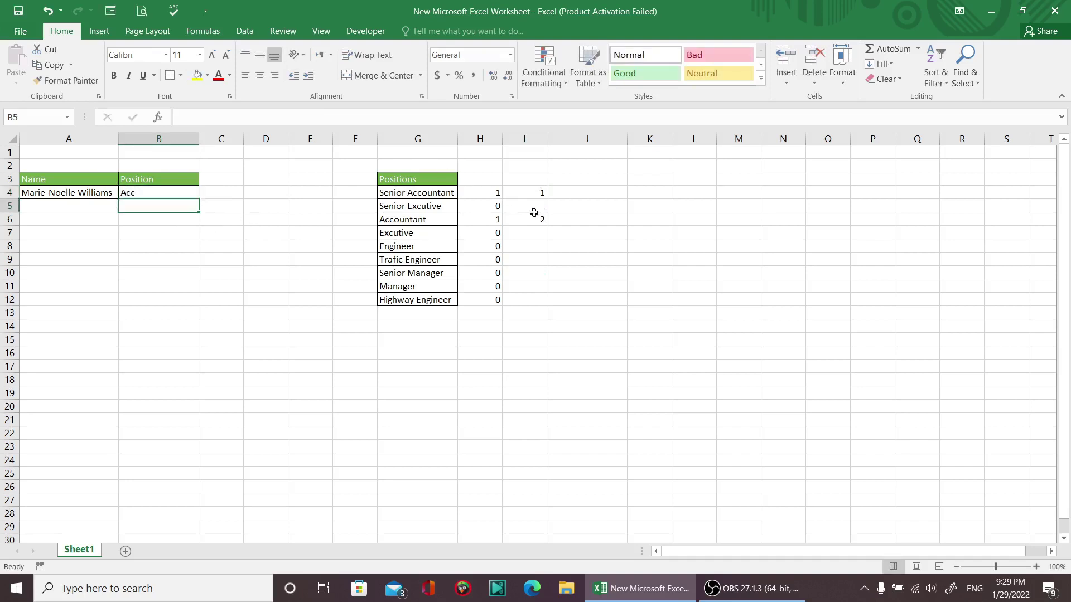
{"action": "left_click", "coordinate": [578, 193]}
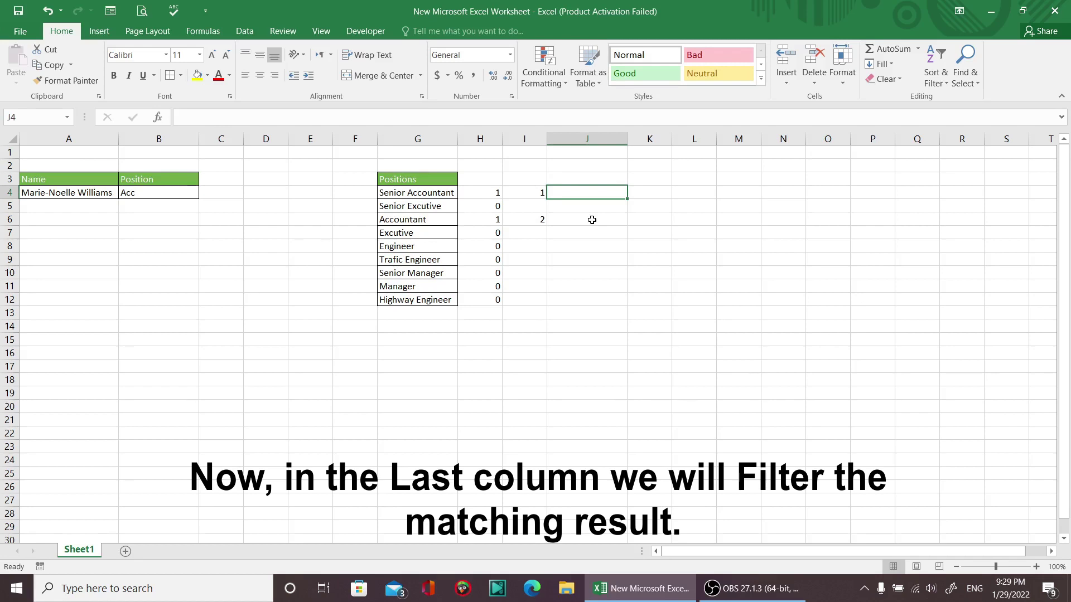
Enter =INDEX($G$3:$G$12,MATCH(ROWS($I$3:I3),$I$3:$I$12,0)) in J4, returning Senior Accountant.
{"action": "type", "text": "=index"}
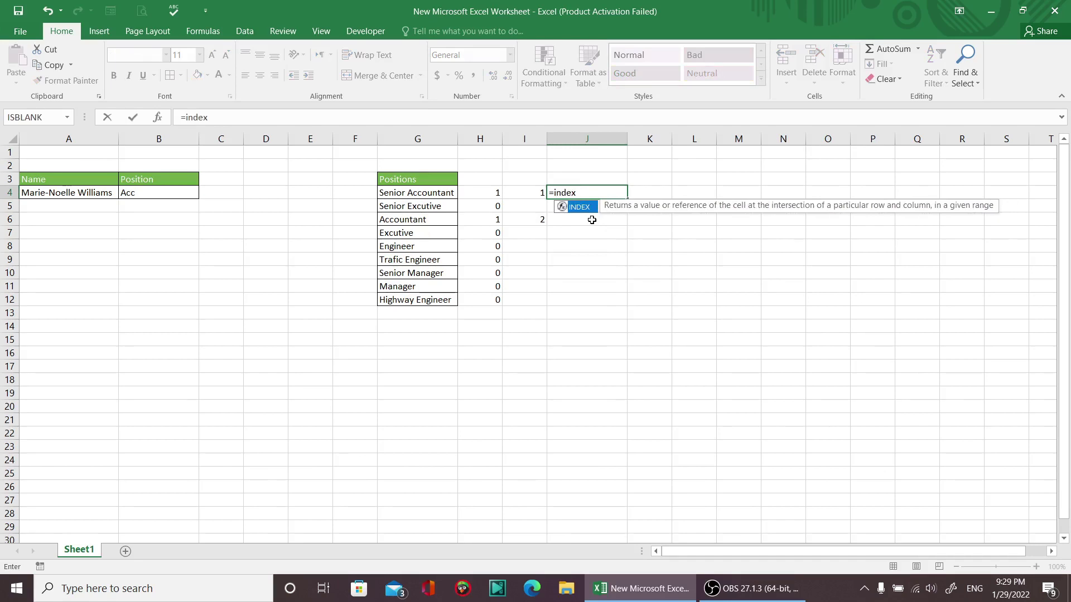
{"action": "type", "text": "("}
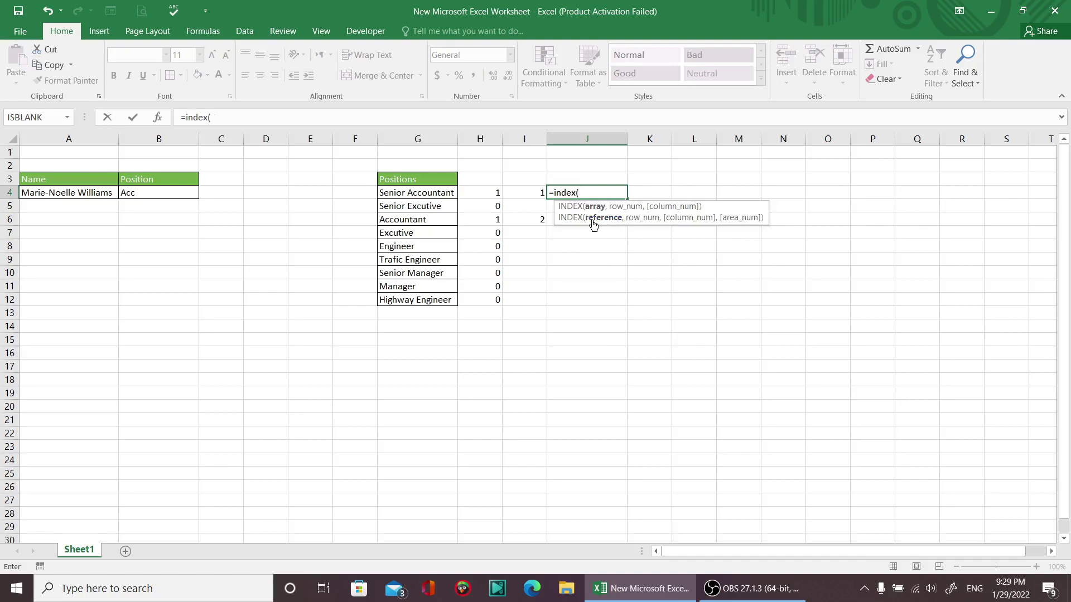
{"action": "type", "text": "$G$"}
{"action": "type", "text": "3"}
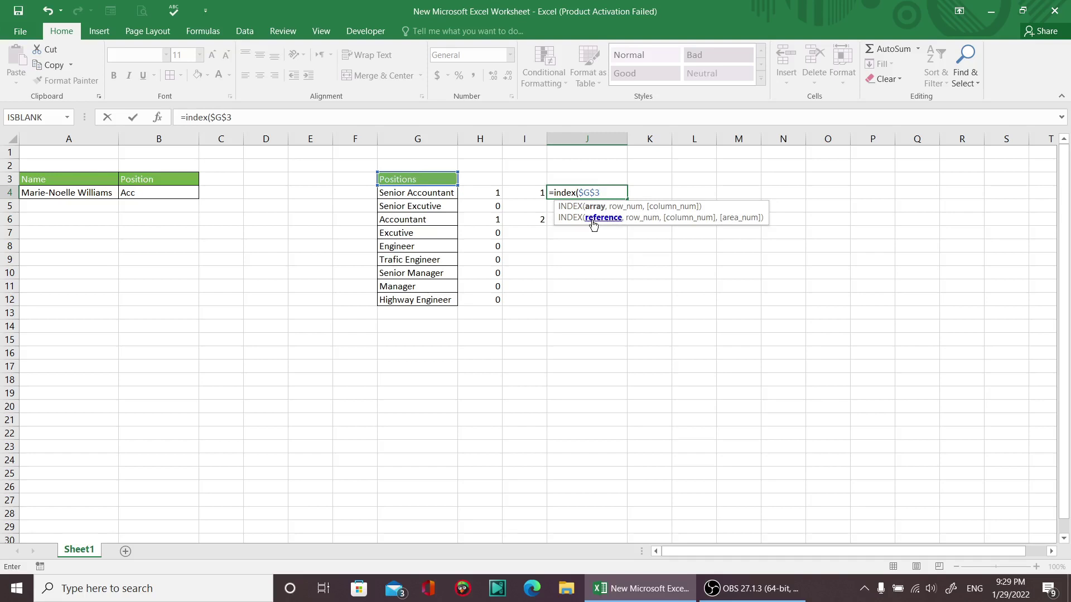
{"action": "type", "text": ":$"}
{"action": "type", "text": "G"}
{"action": "type", "text": "$1"}
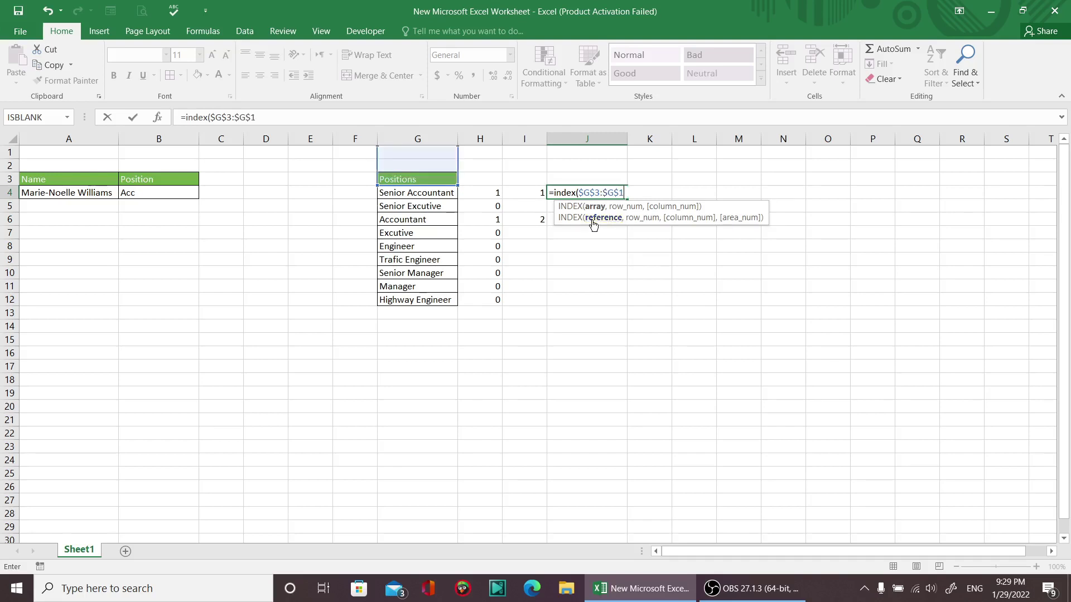
{"action": "type", "text": "2"}
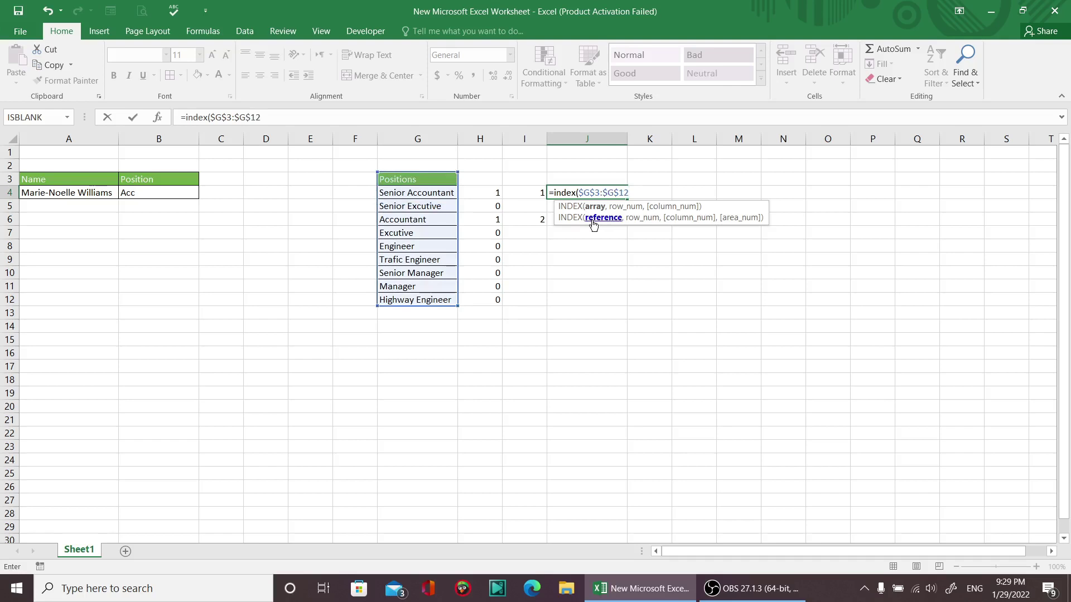
{"action": "type", "text": ","}
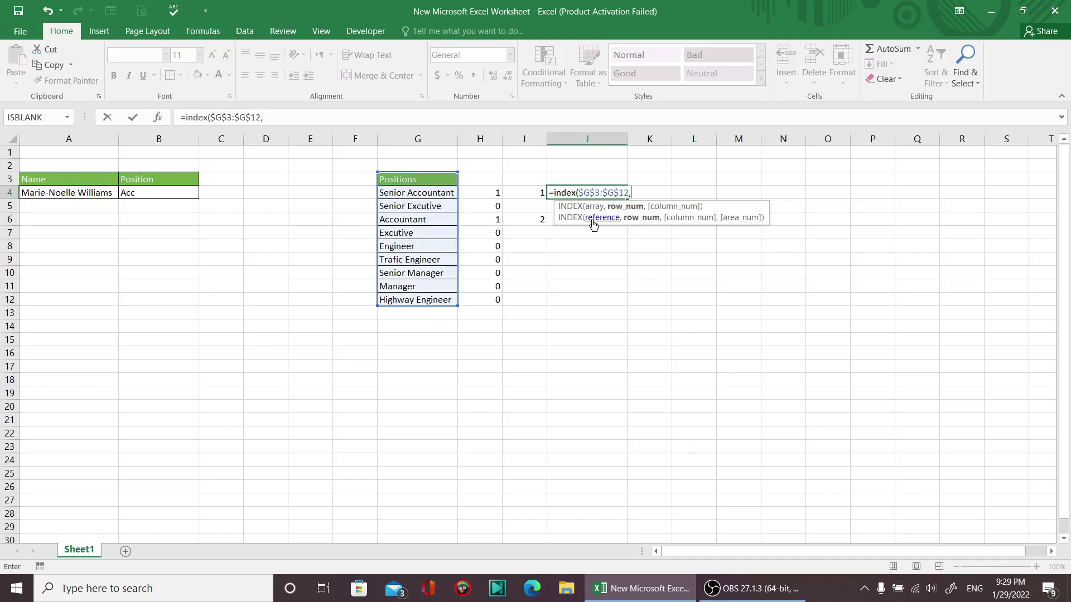
{"action": "type", "text": "Match"}
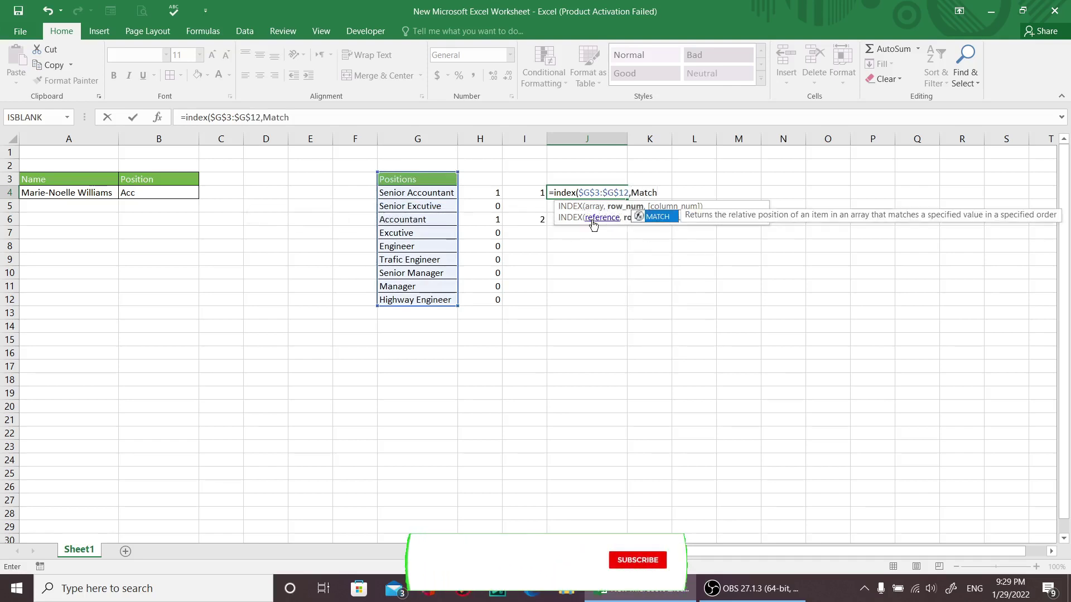
{"action": "type", "text": "(R"}
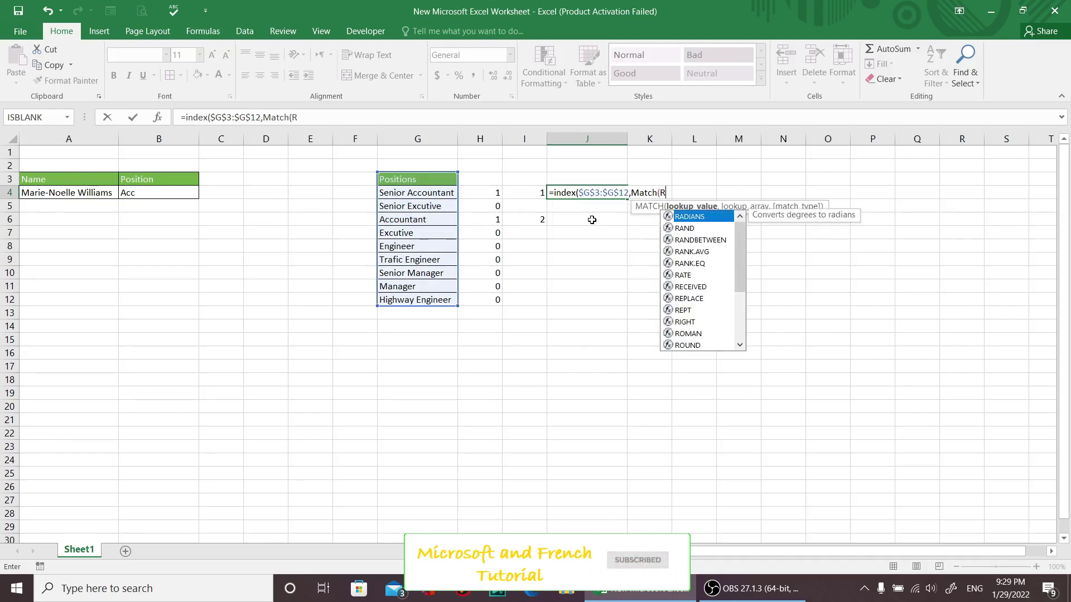
{"action": "type", "text": "ows"}
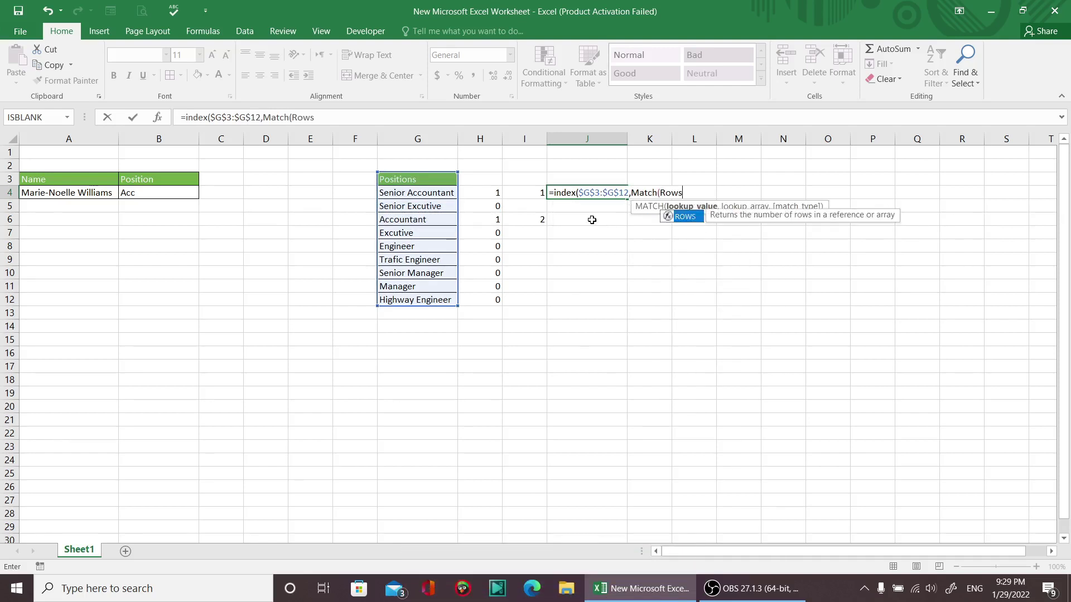
{"action": "type", "text": "($"}
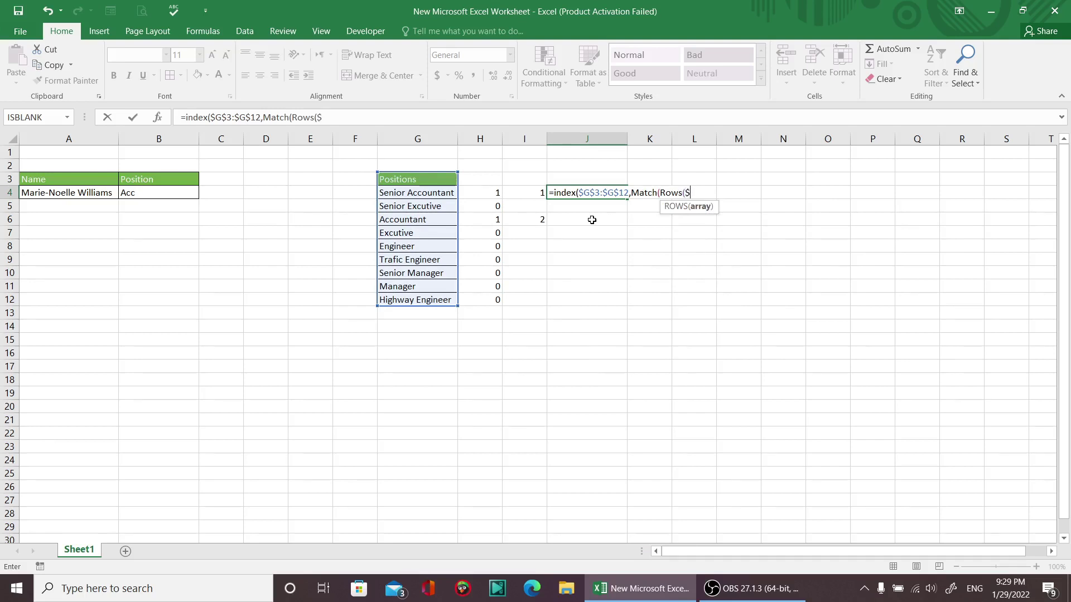
{"action": "type", "text": "I#"}
{"action": "key", "text": "BackSpace"}
{"action": "type", "text": "$"}
{"action": "type", "text": "3"}
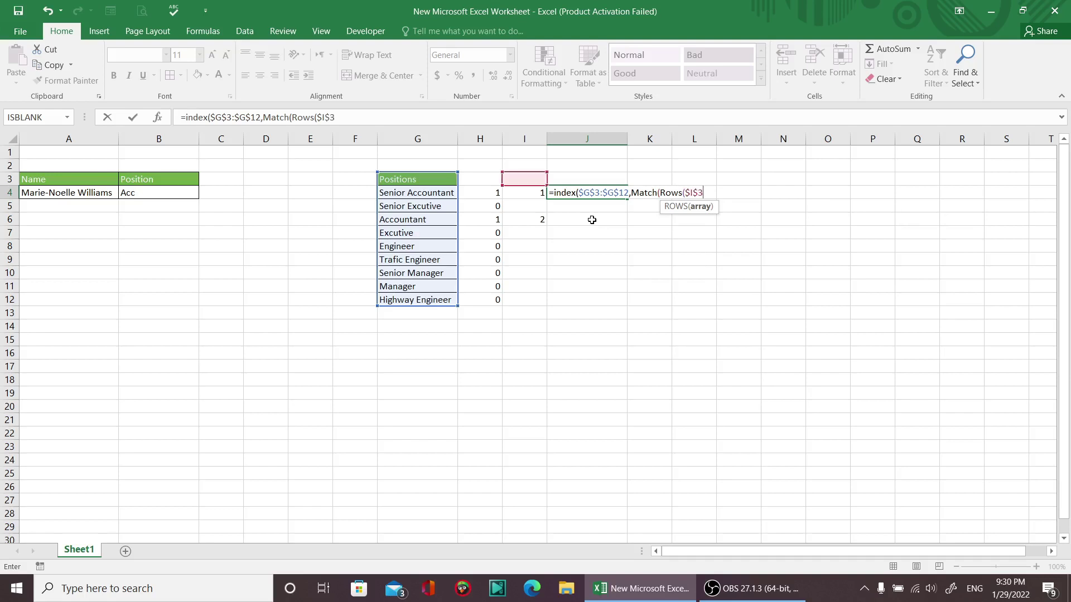
{"action": "type", "text": ":I"}
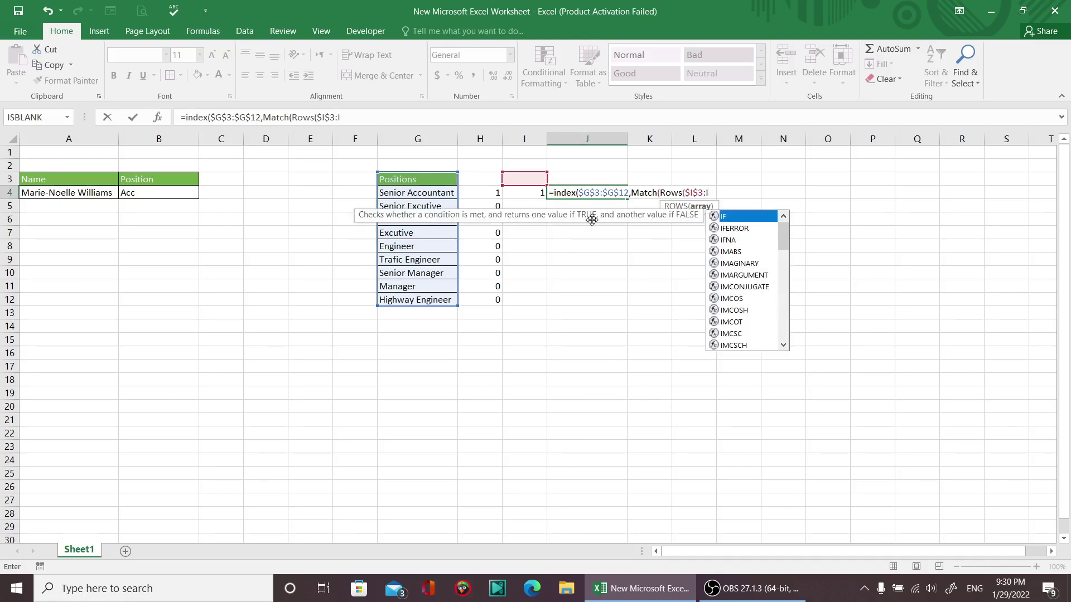
{"action": "type", "text": "3"}
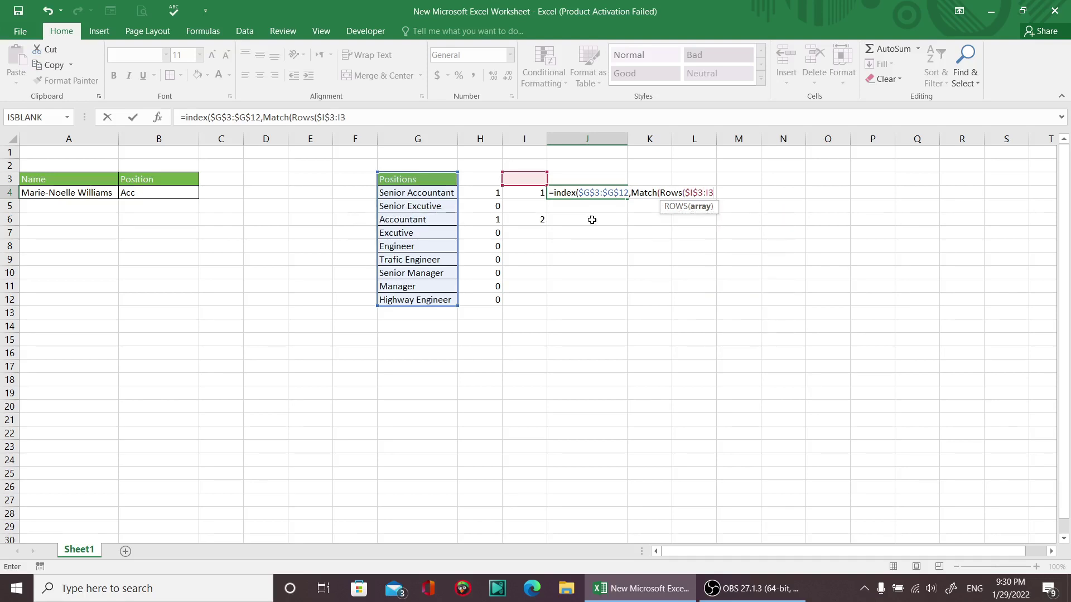
{"action": "type", "text": ")"}
{"action": "type", "text": ","}
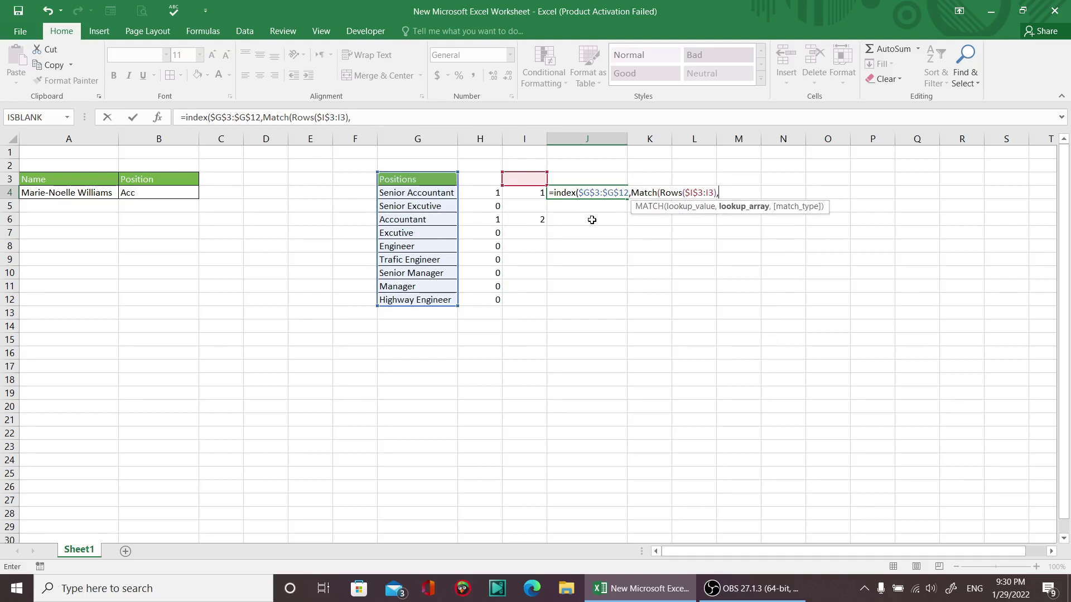
{"action": "type", "text": "$I"}
{"action": "type", "text": "$3"}
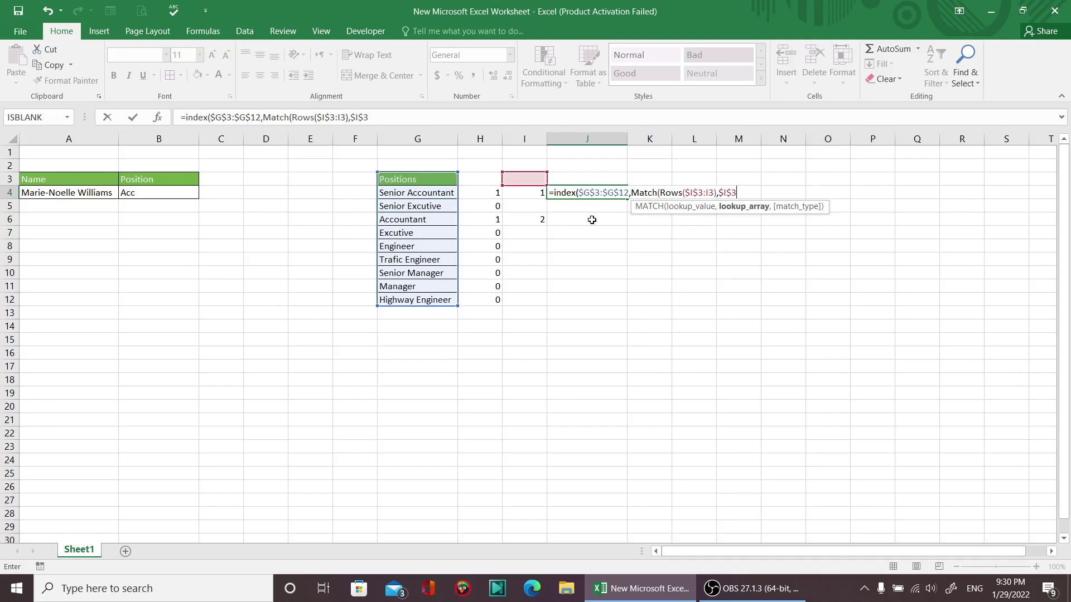
{"action": "type", "text": ":"}
{"action": "type", "text": "$I"}
{"action": "type", "text": "$1"}
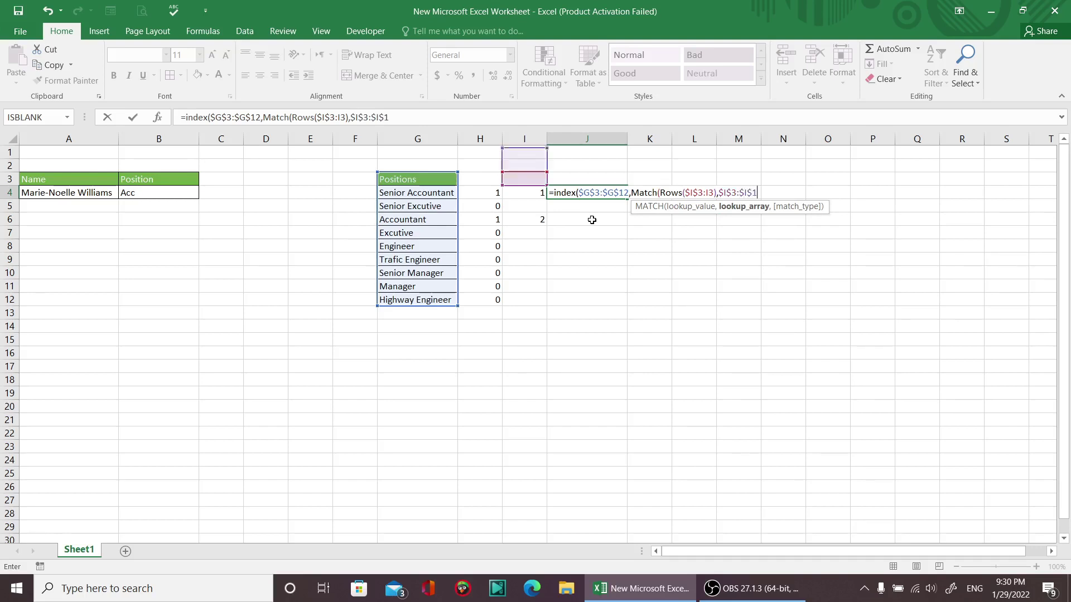
{"action": "type", "text": "2"}
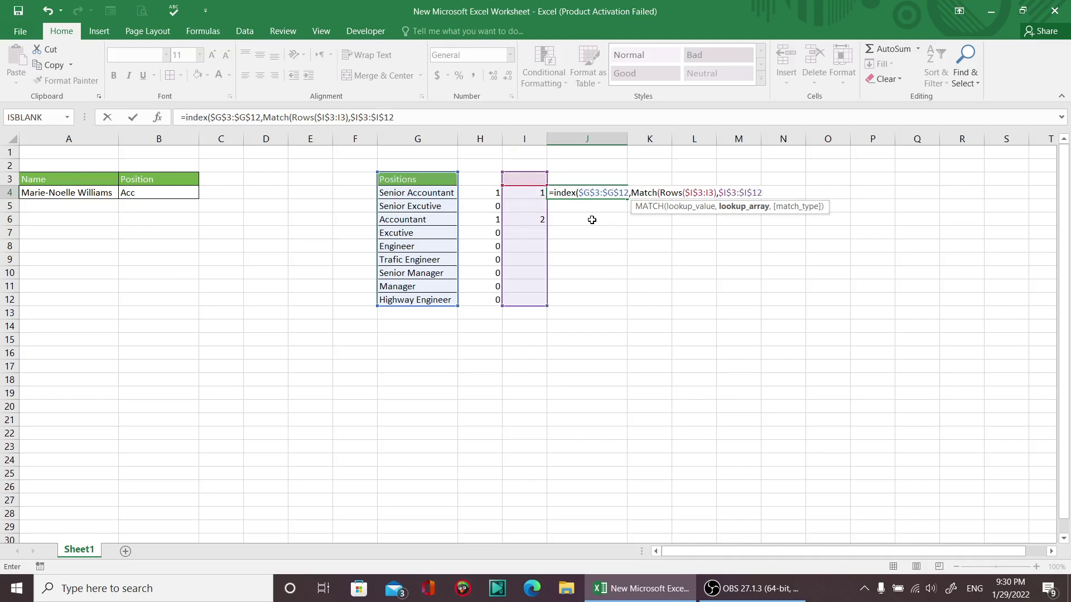
{"action": "type", "text": ","}
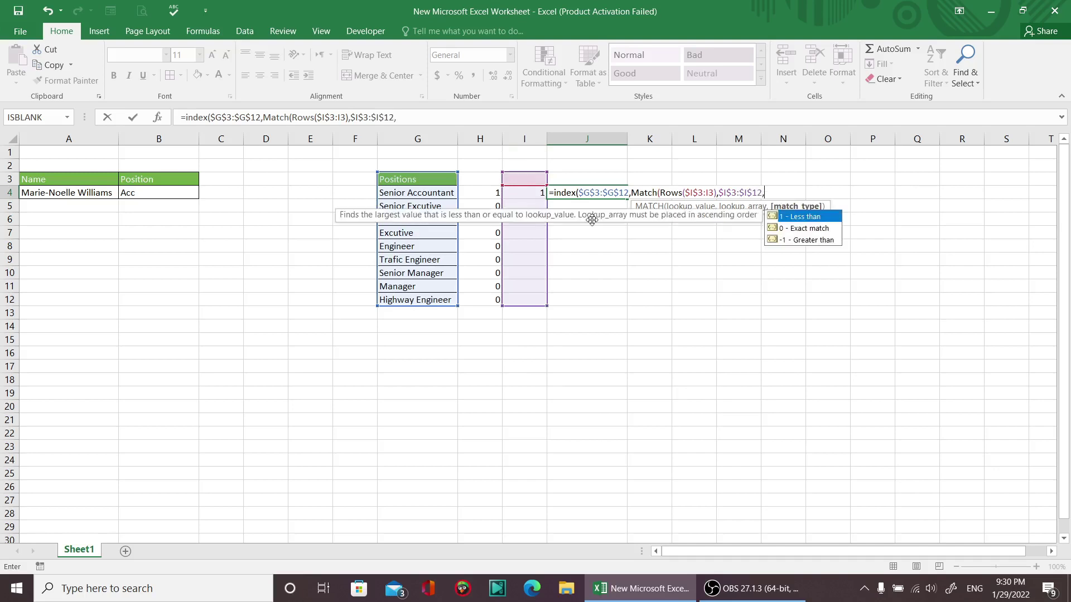
{"action": "type", "text": "0"}
{"action": "type", "text": ")"}
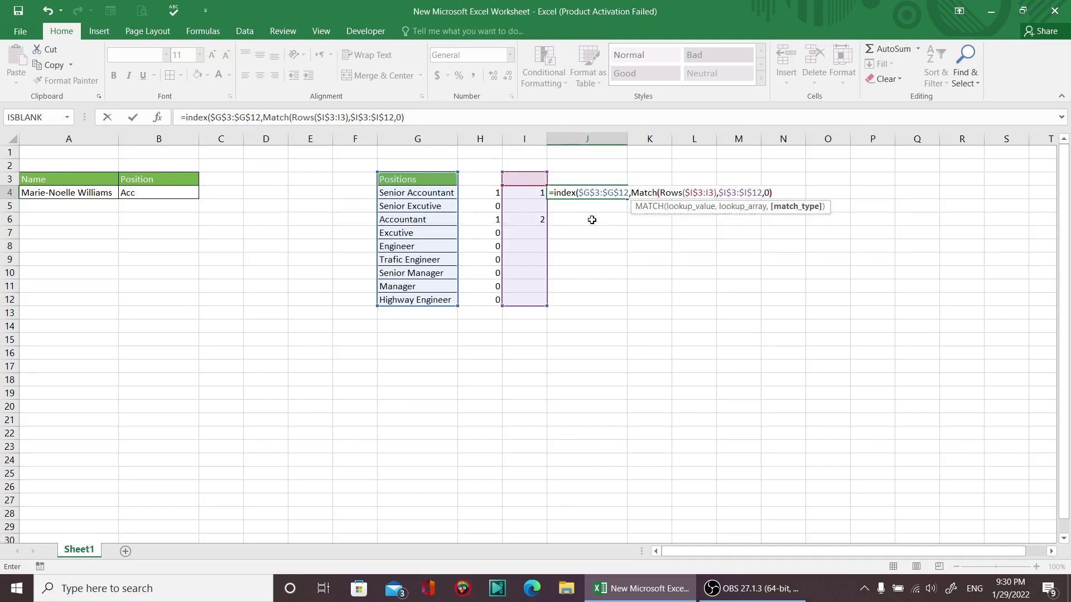
{"action": "type", "text": ")"}
{"action": "key", "text": "Return"}
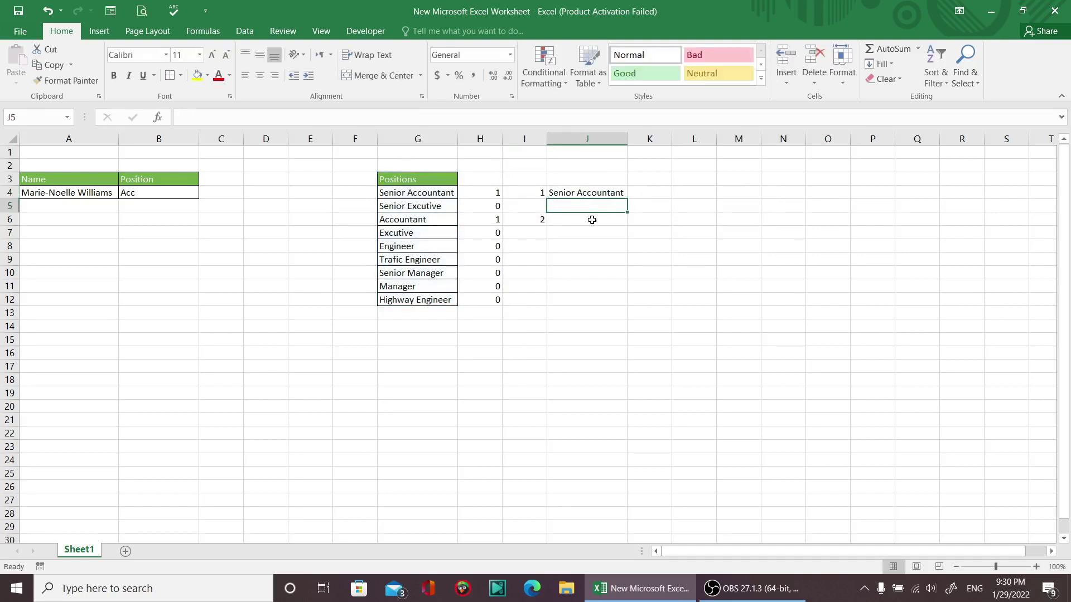
Fill the J4 lookup formula down to J12 and test it with Sen in B4.
{"action": "left_click", "coordinate": [585, 192]}
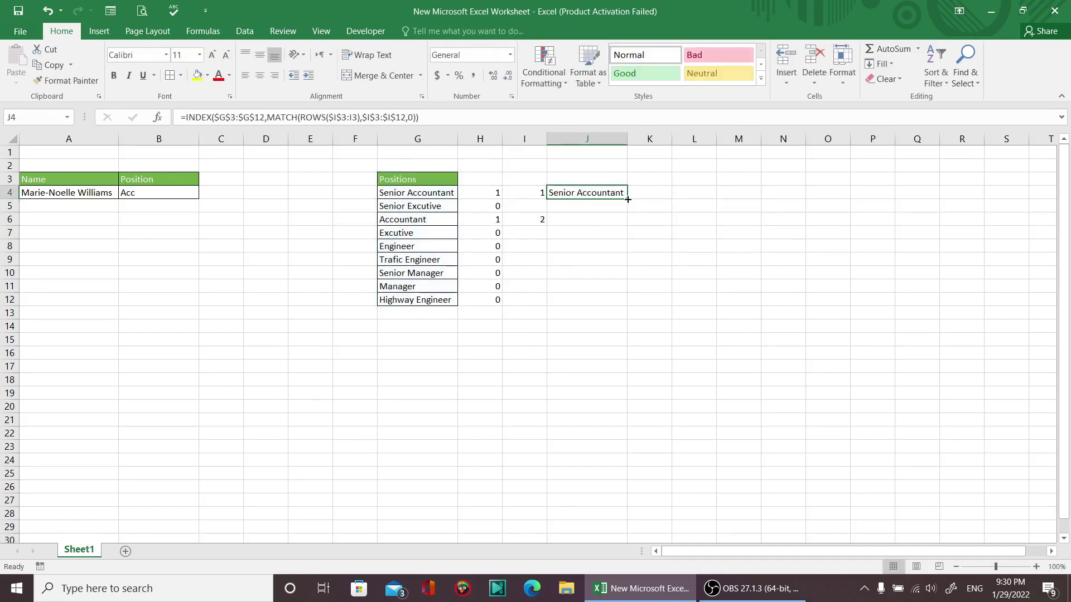
{"action": "left_click_drag", "start_coordinate": [628, 199], "coordinate": [616, 301]}
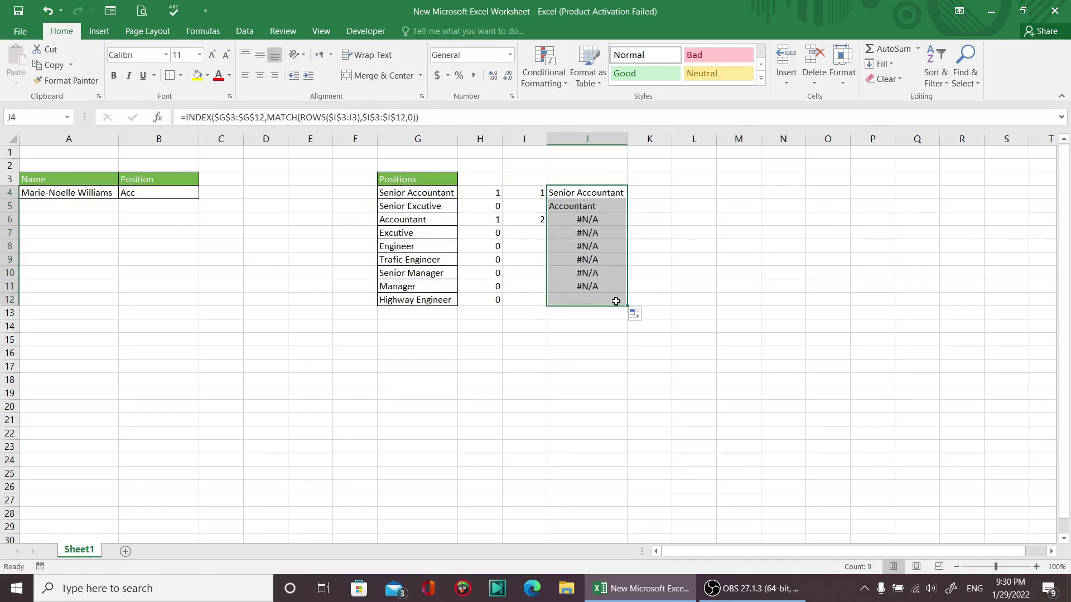
{"action": "left_click", "coordinate": [151, 195]}
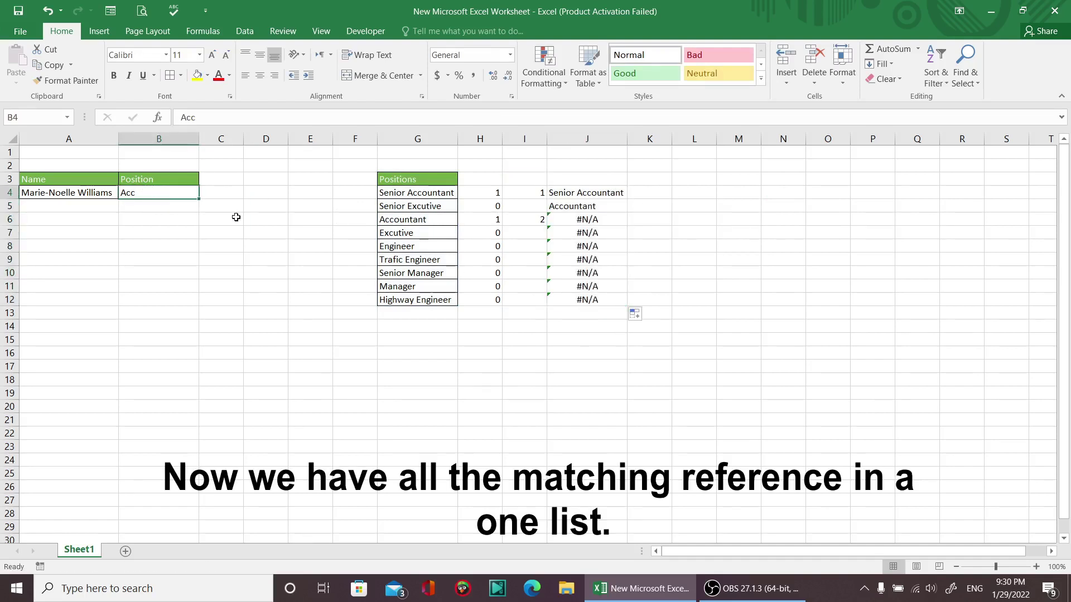
{"action": "type", "text": "Sen"}
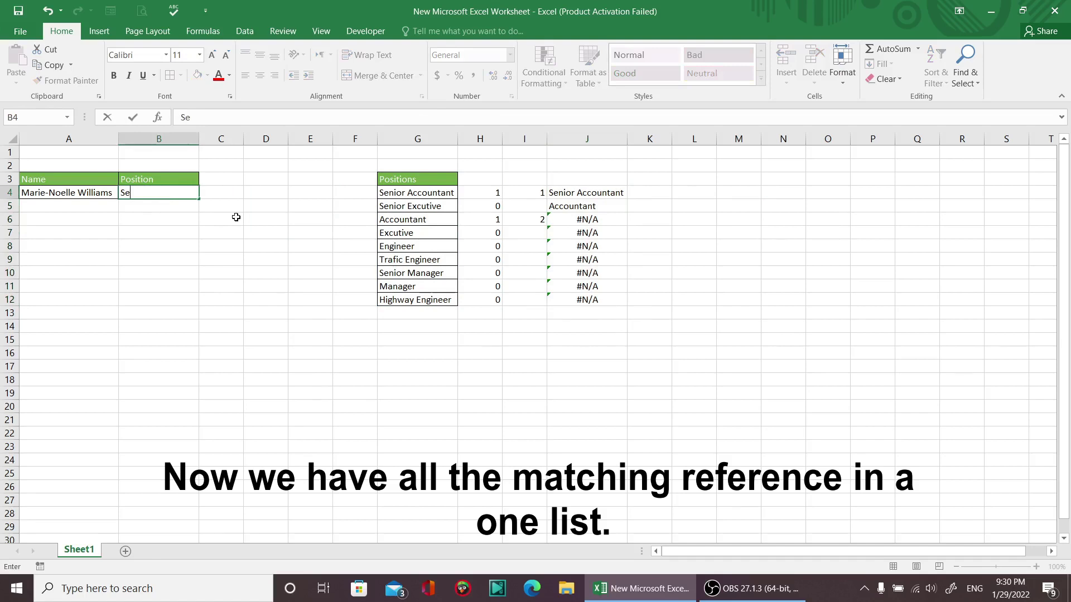
{"action": "key", "text": "Return"}
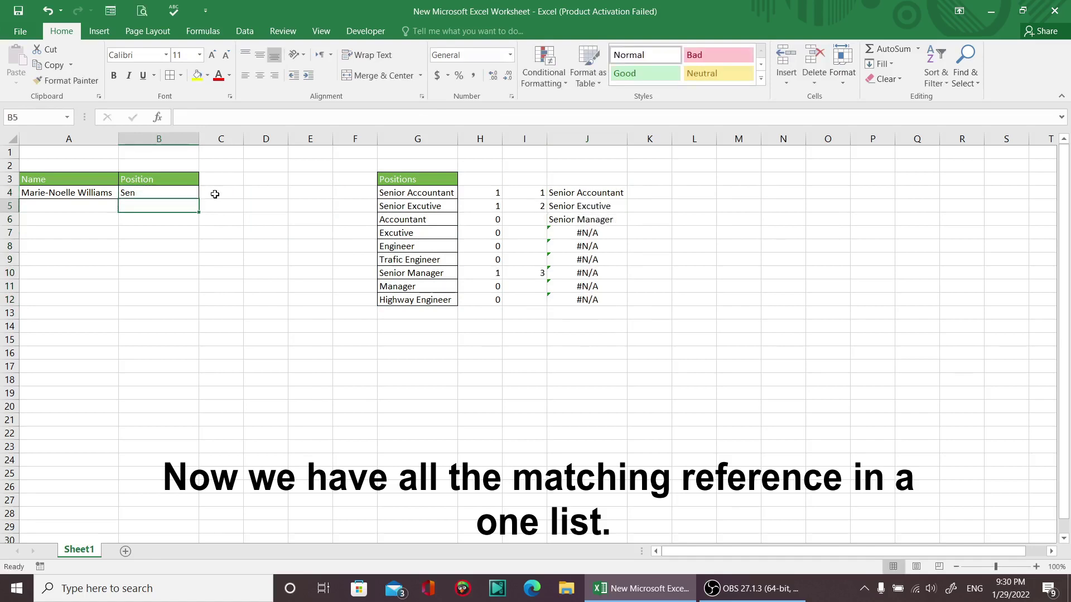
Change the B4 search text to Eng, then select J4 to inspect its formula.
{"action": "left_click", "coordinate": [151, 195]}
{"action": "type", "text": "A"}
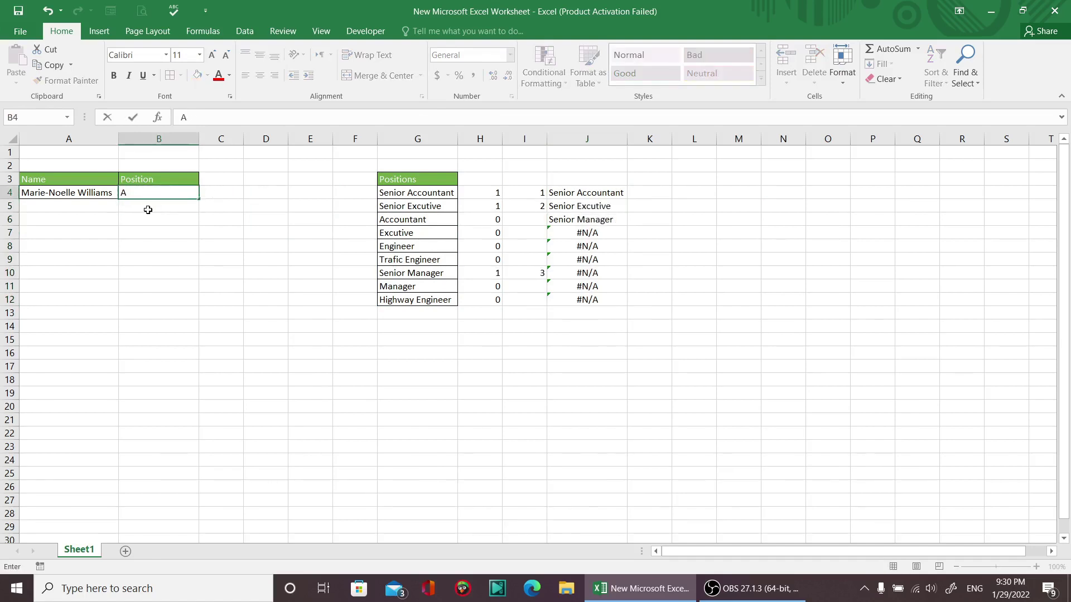
{"action": "key", "text": "BackSpace"}
{"action": "type", "text": "Eng"}
{"action": "key", "text": "Return"}
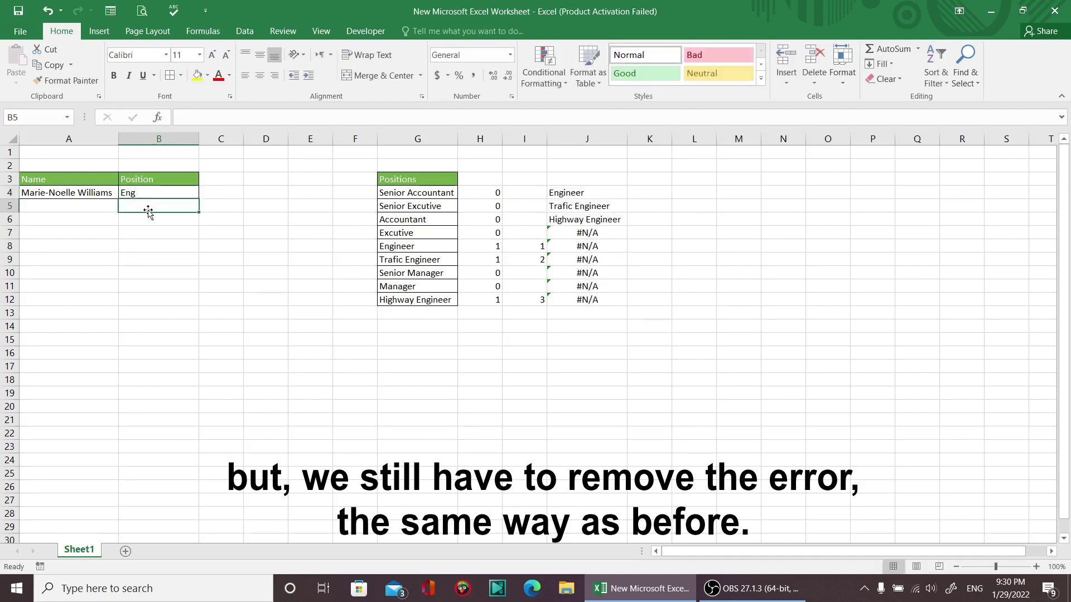
{"action": "left_click", "coordinate": [152, 191]}
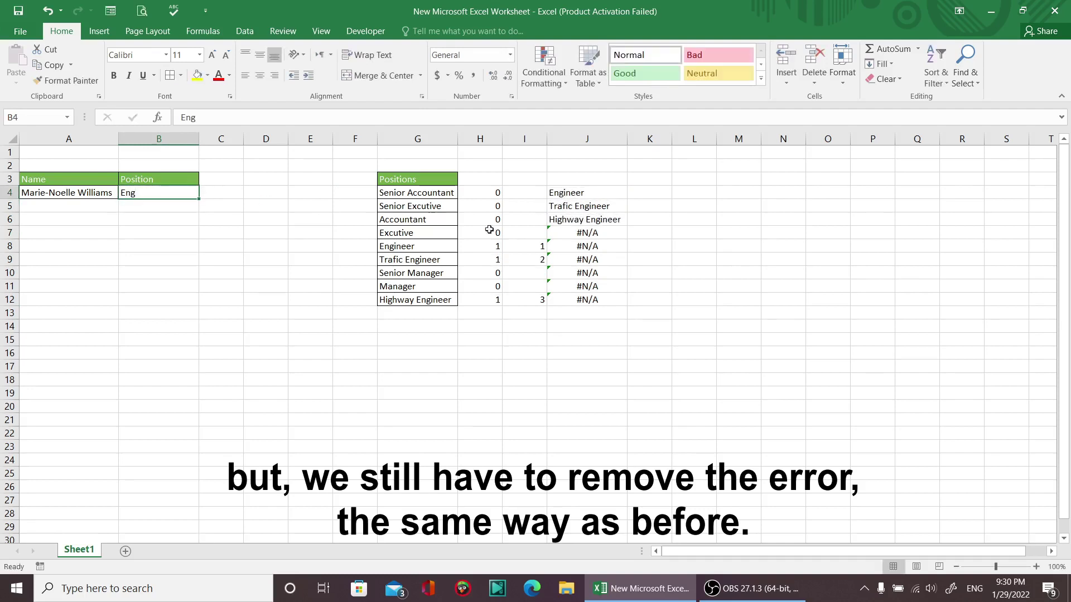
{"action": "left_click", "coordinate": [560, 198]}
Wrap J4's lookup formula in IFERROR so errors show as "" (blank).
{"action": "left_click", "coordinate": [187, 117]}
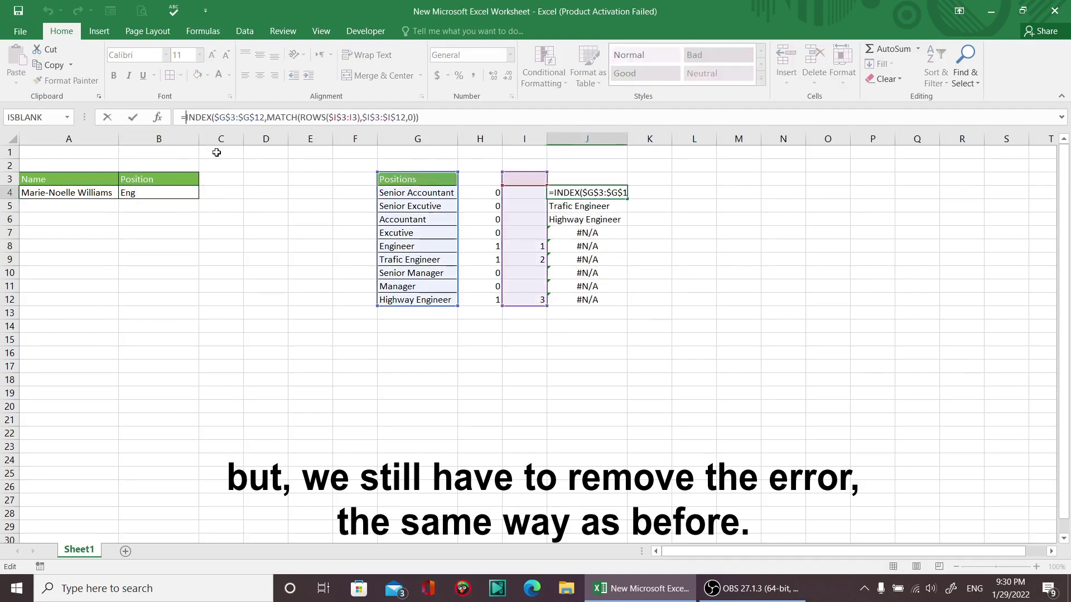
{"action": "type", "text": "ifero"}
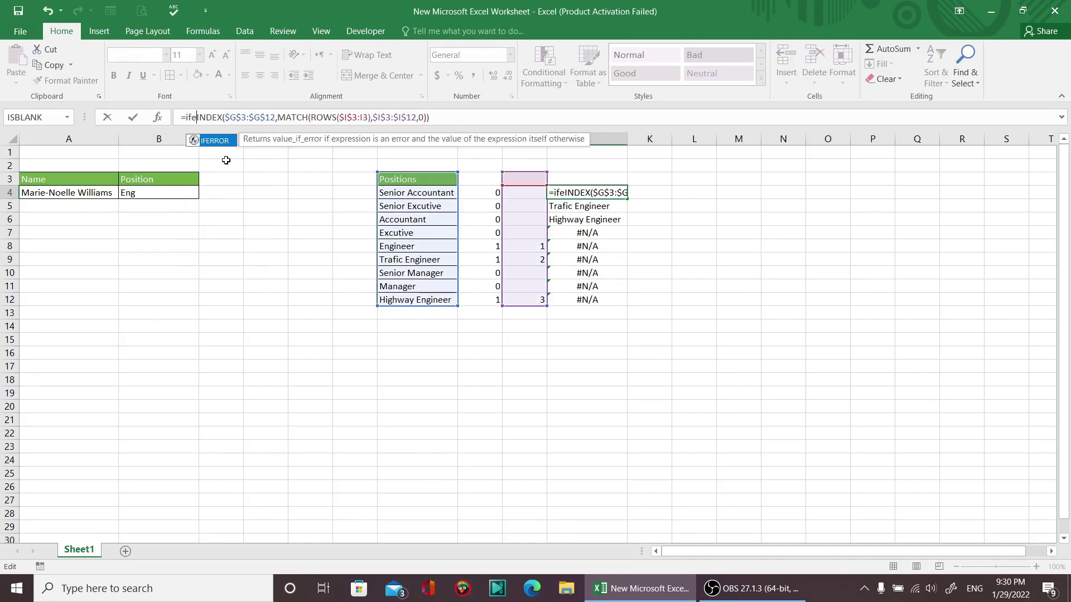
{"action": "type", "text": "or"}
{"action": "key", "text": "BackSpace"}
{"action": "key", "text": "BackSpace"}
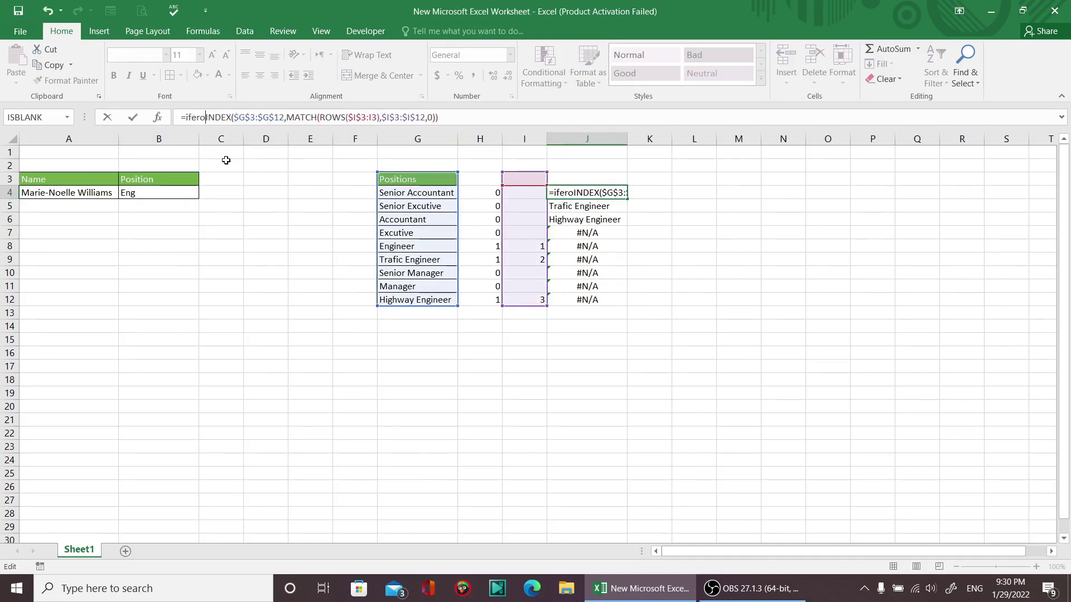
{"action": "key", "text": "BackSpace"}
{"action": "type", "text": "r"}
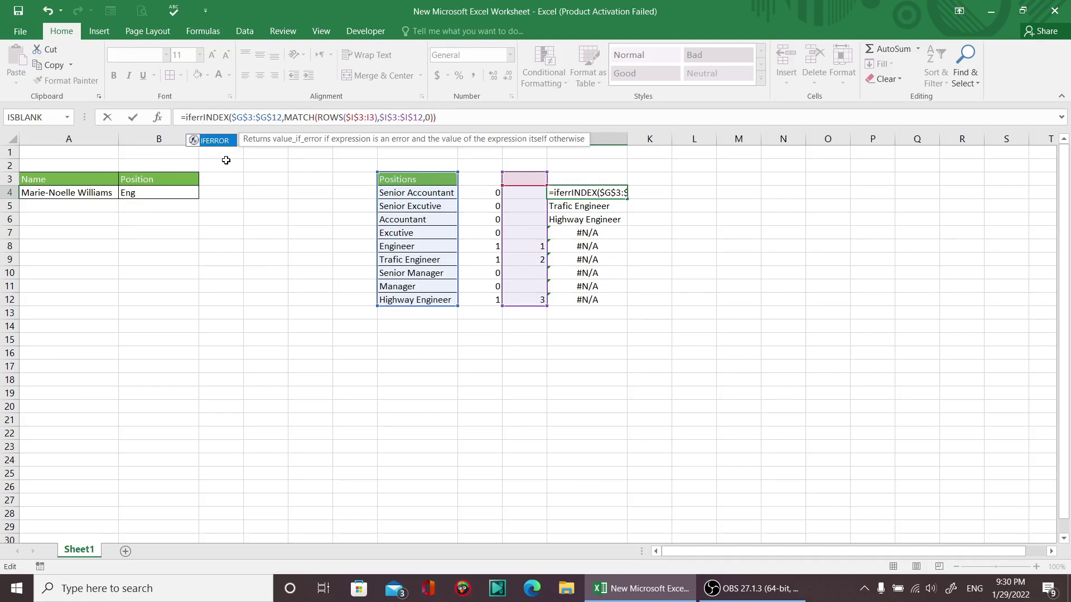
{"action": "type", "text": "or("}
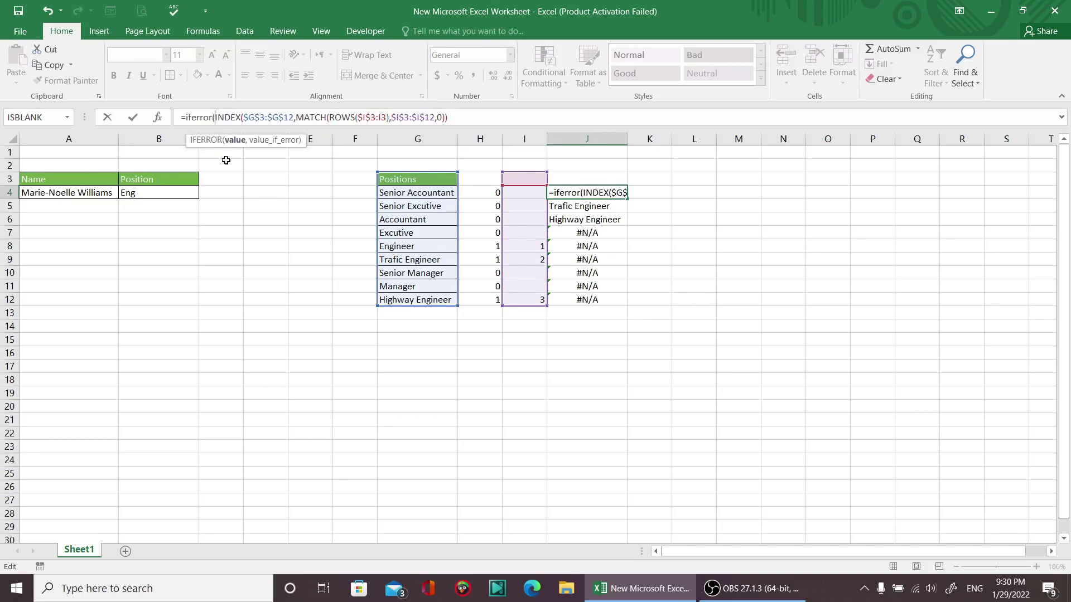
{"action": "key", "text": "End"}
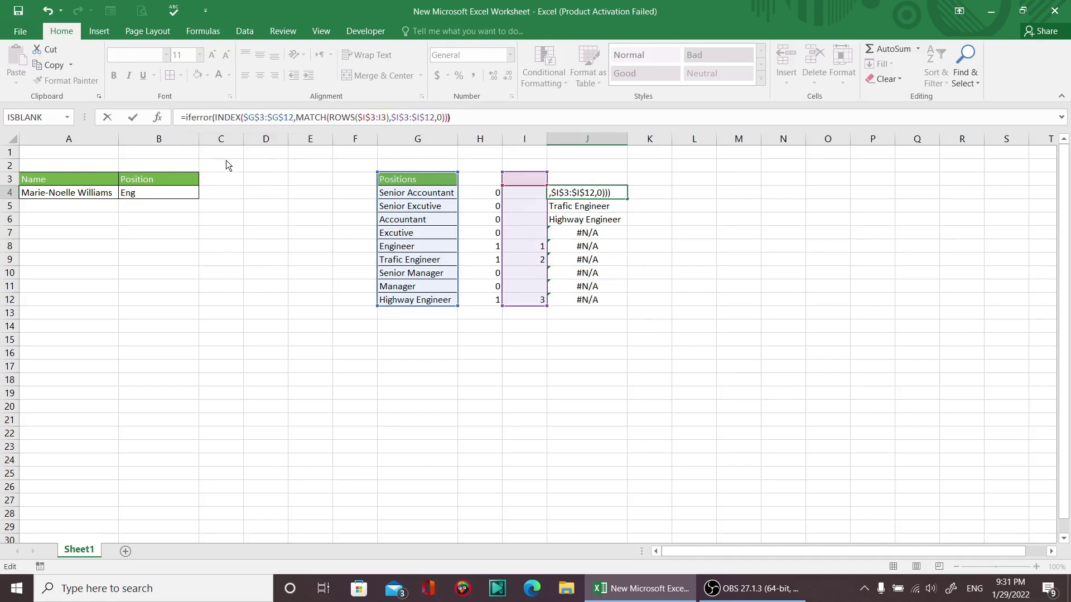
{"action": "key", "text": "Return"}
{"action": "key", "text": "Return"}
{"action": "type", "text": ")"}
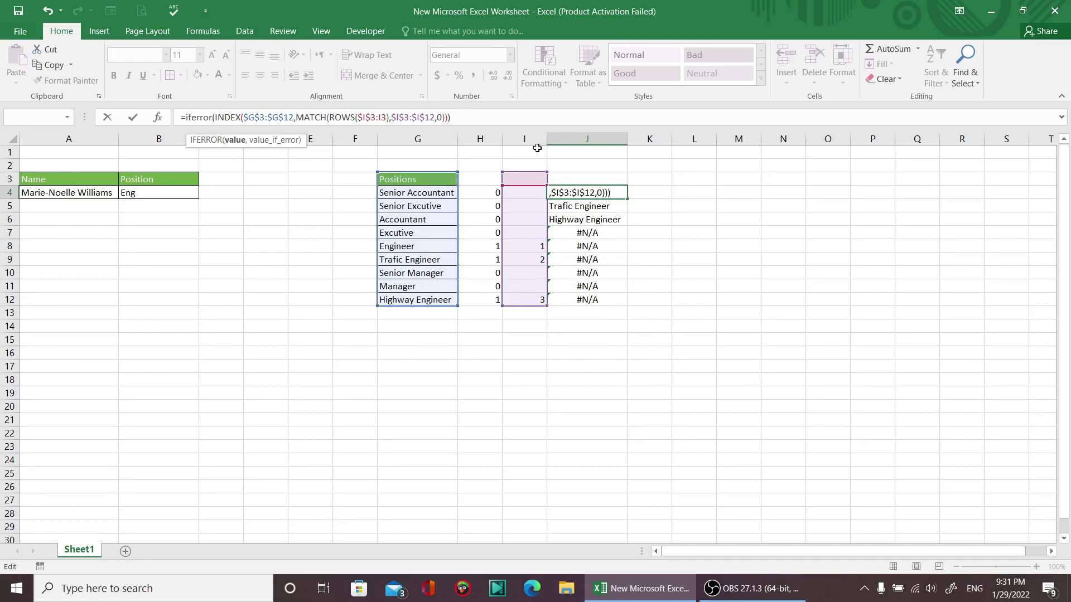
{"action": "type", "text": ",\"\""}
{"action": "key", "text": "Return"}
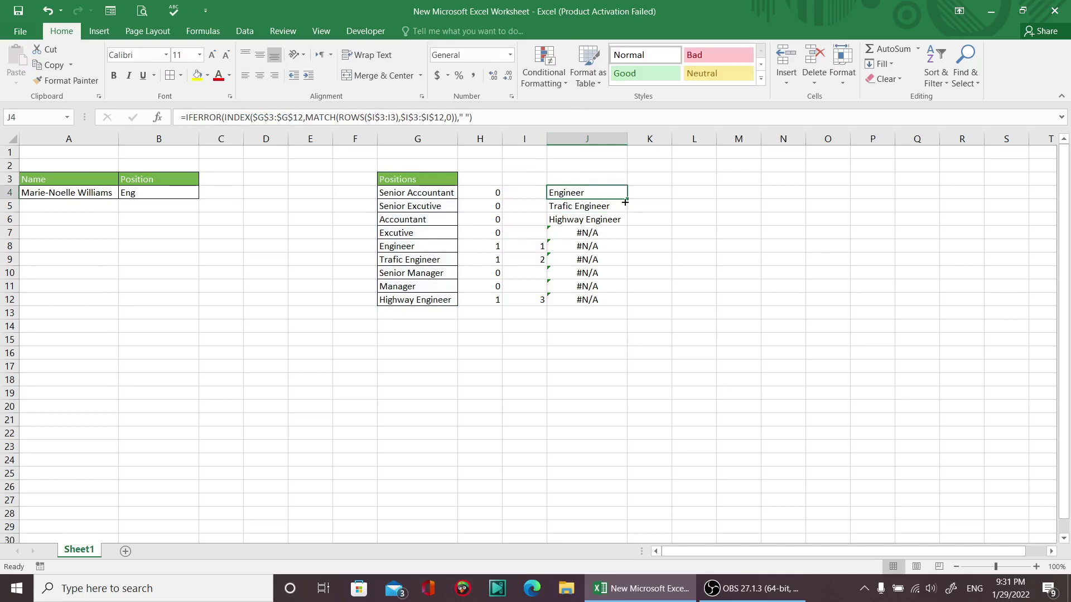
Copy the IFERROR formula down to J12 and test B4 with Acc, then Eng.
{"action": "left_click_drag", "start_coordinate": [627, 199], "coordinate": [602, 304]}
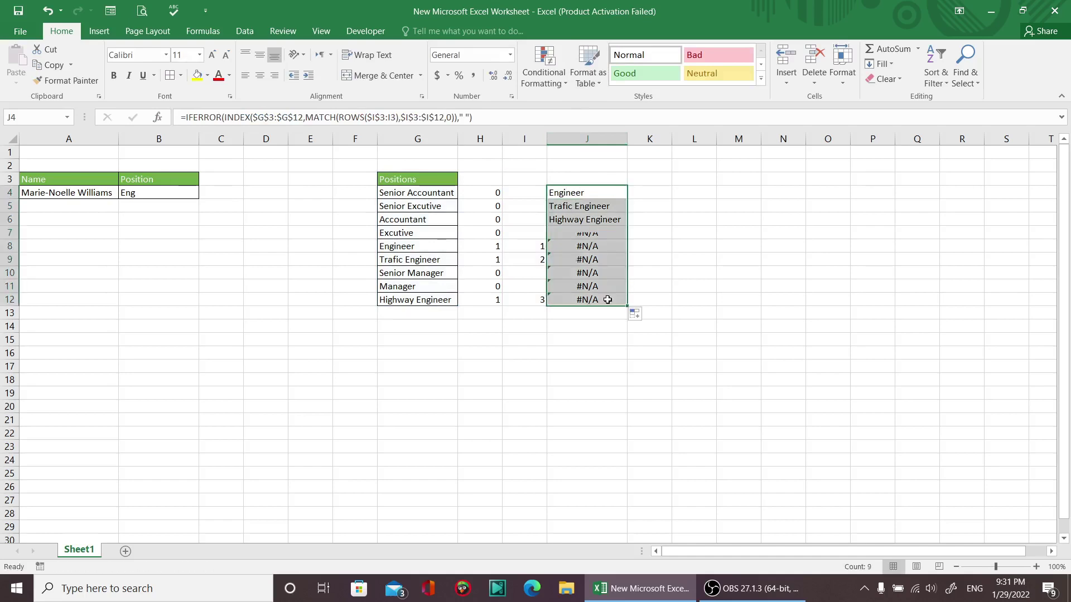
{"action": "left_click", "coordinate": [134, 184]}
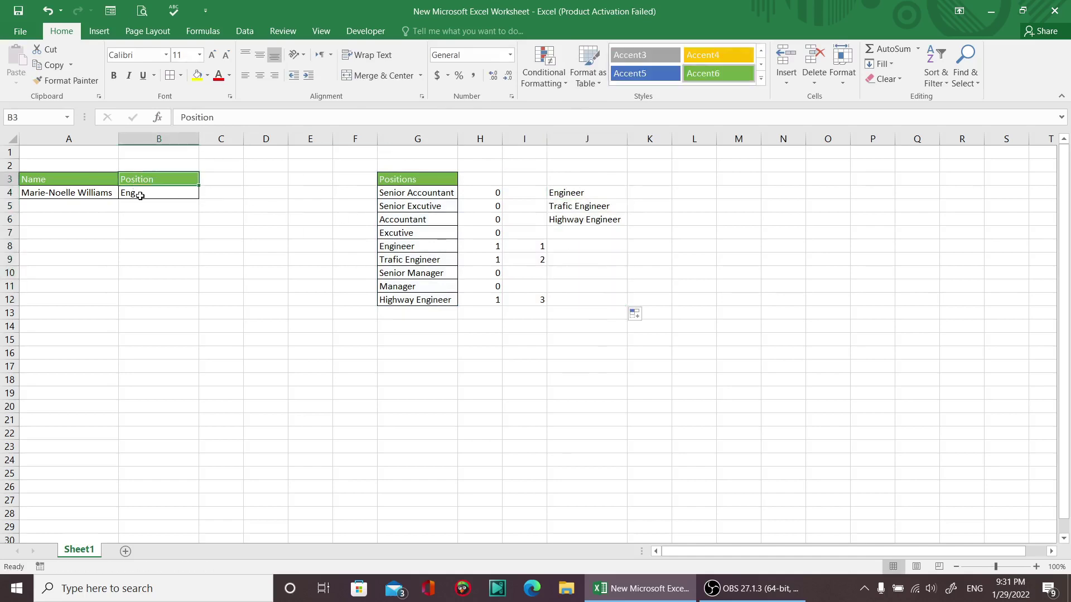
{"action": "left_click", "coordinate": [139, 198]}
{"action": "type", "text": "A"}
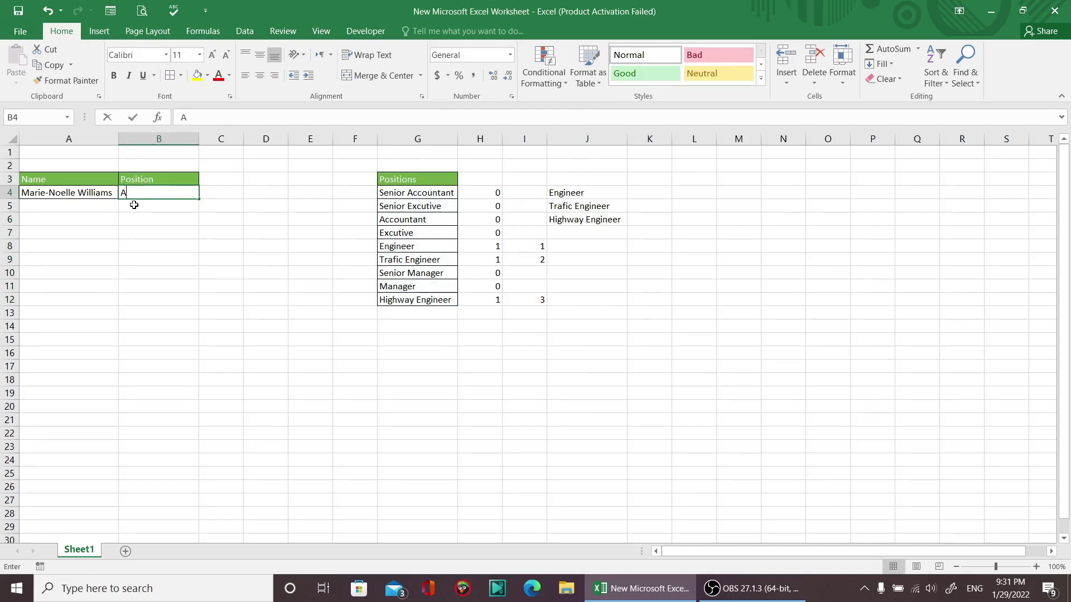
{"action": "type", "text": "cc"}
{"action": "key", "text": "Return"}
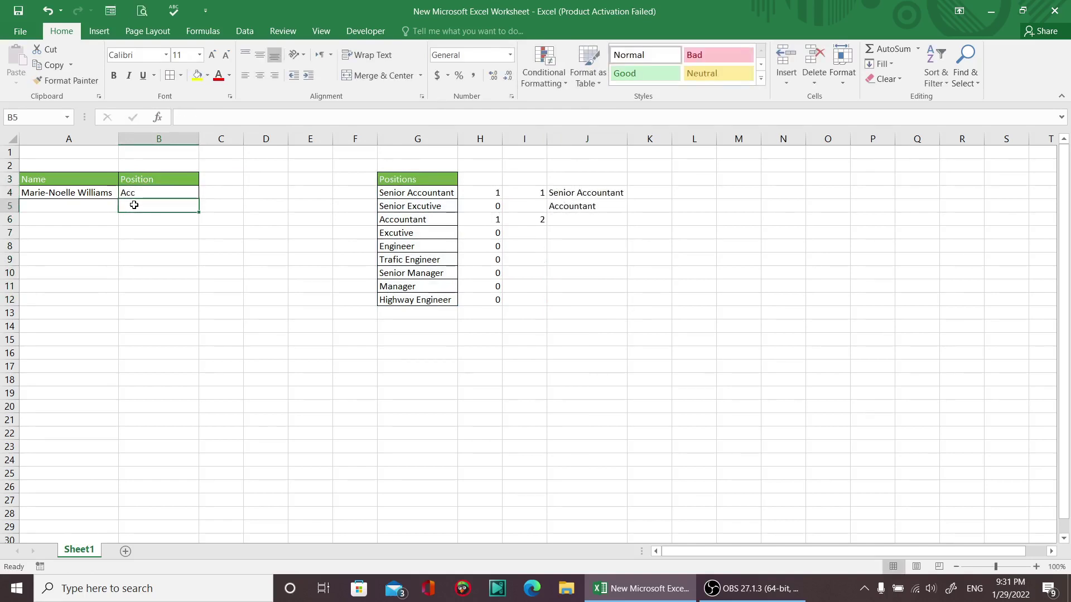
{"action": "left_click", "coordinate": [140, 193]}
{"action": "type", "text": "Eng"}
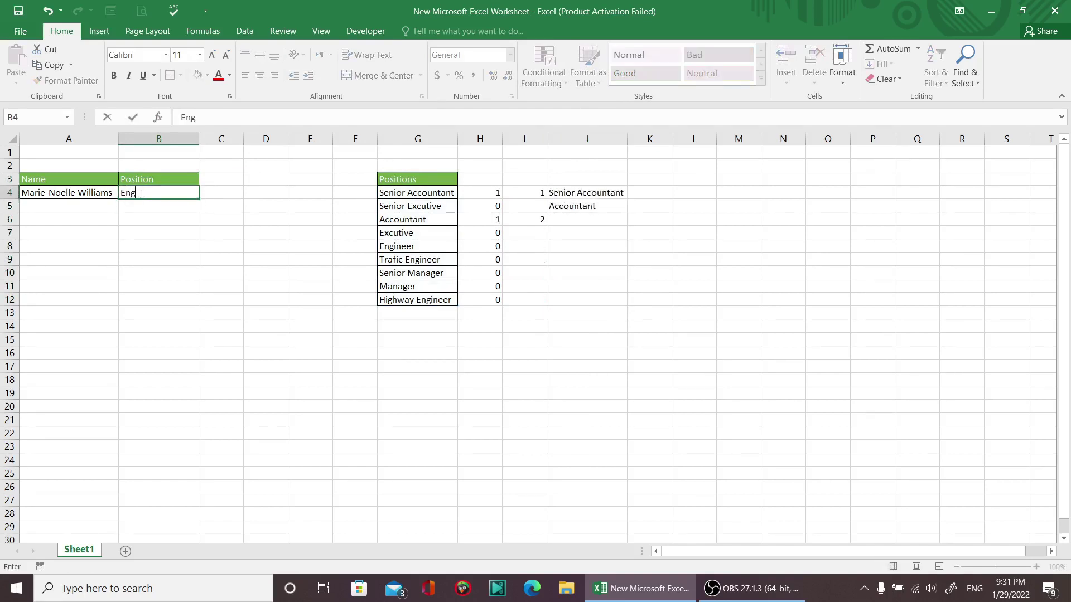
{"action": "key", "text": "Return"}
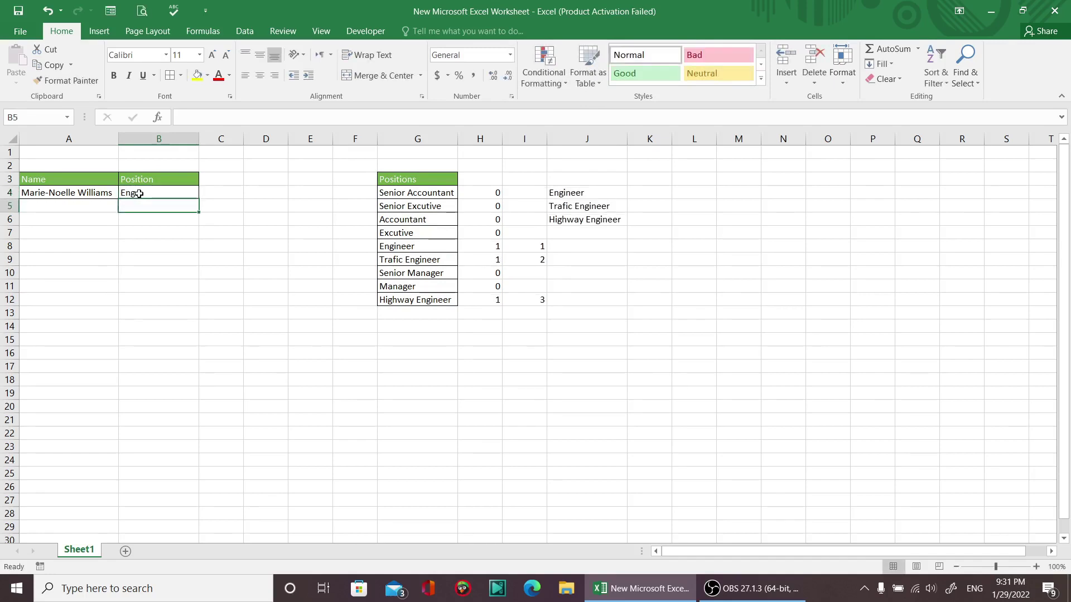
{"action": "left_click", "coordinate": [141, 194]}
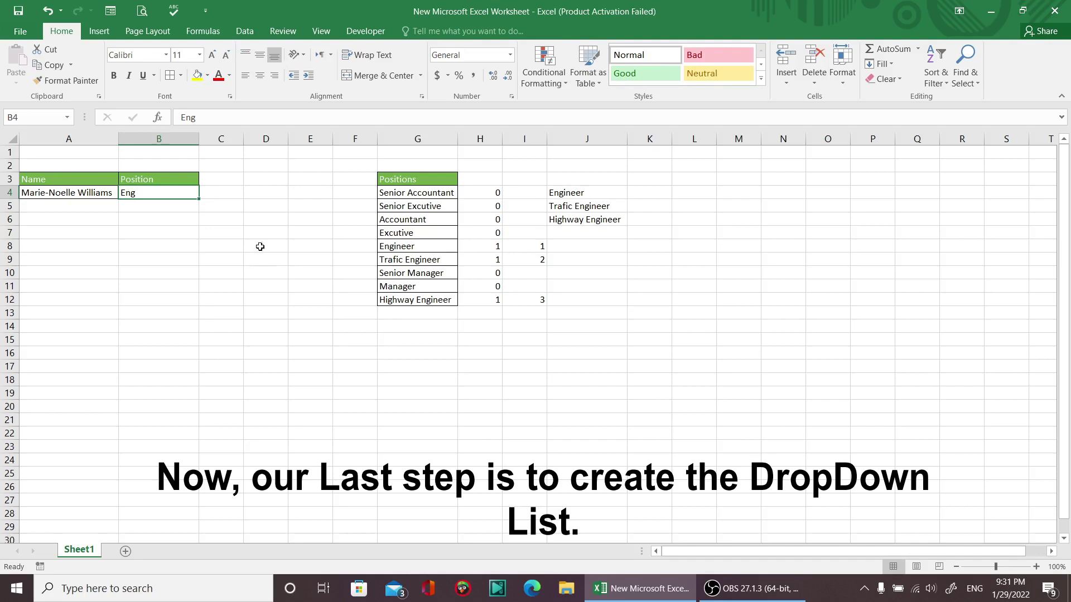
Give B4 List data validation with source $J$4:$J$12.
{"action": "left_click", "coordinate": [243, 32]}
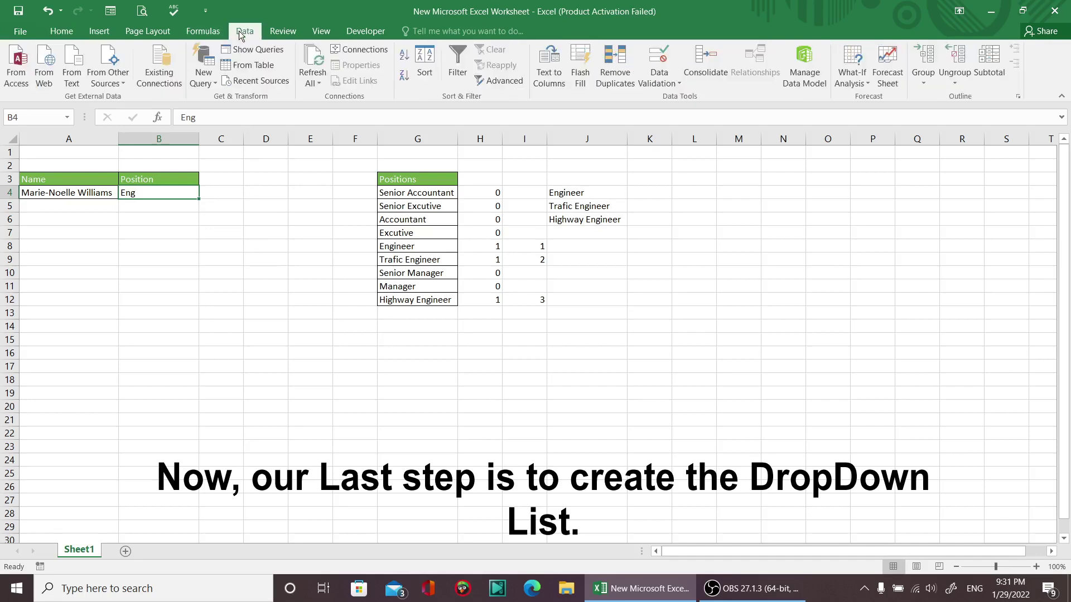
{"action": "left_click", "coordinate": [679, 84]}
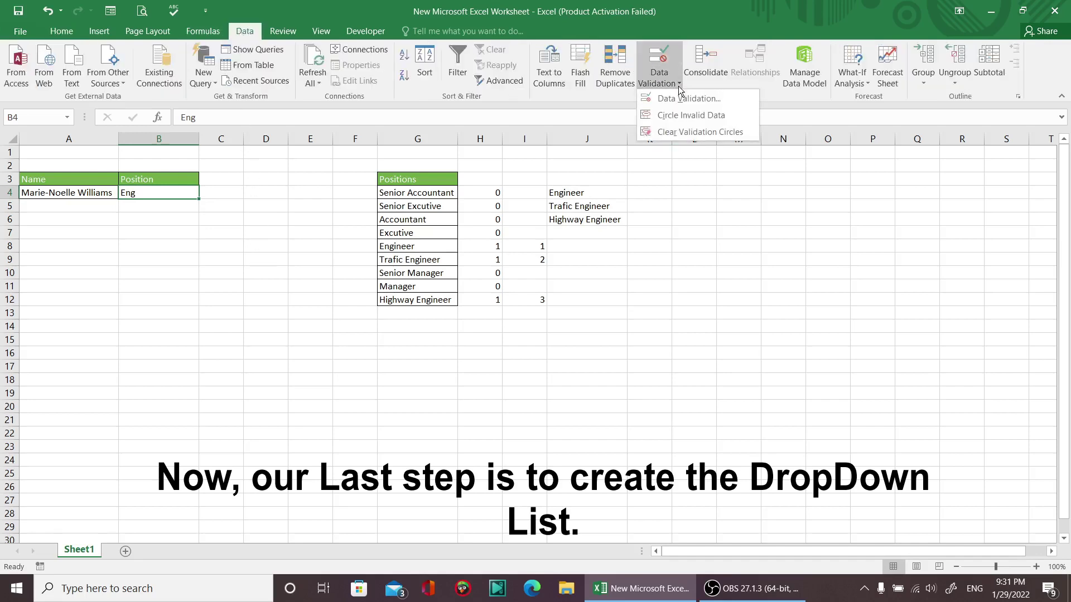
{"action": "left_click", "coordinate": [685, 101]}
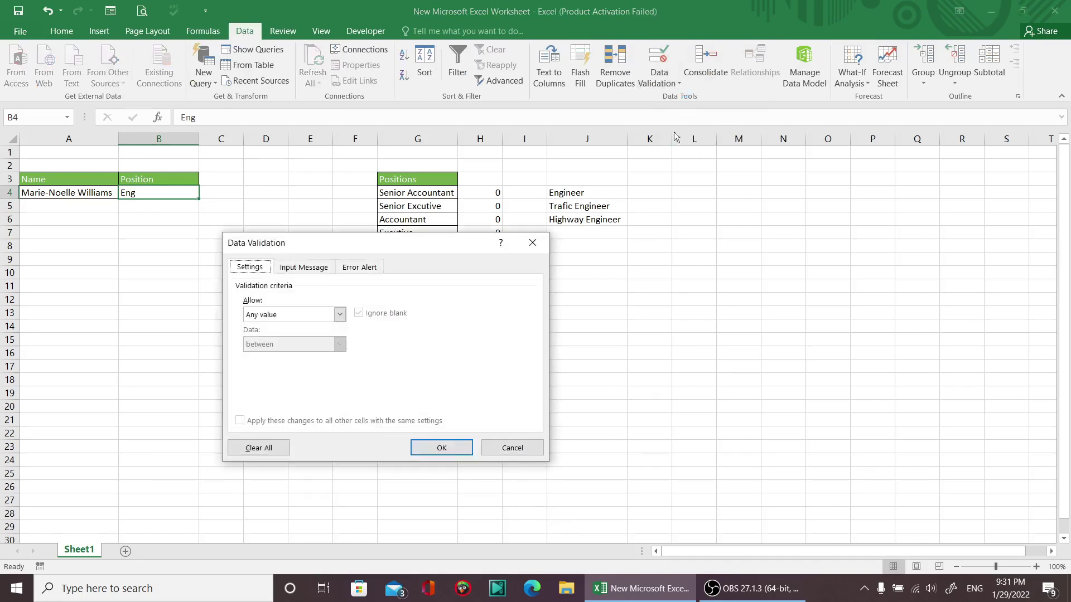
{"action": "left_click", "coordinate": [277, 316]}
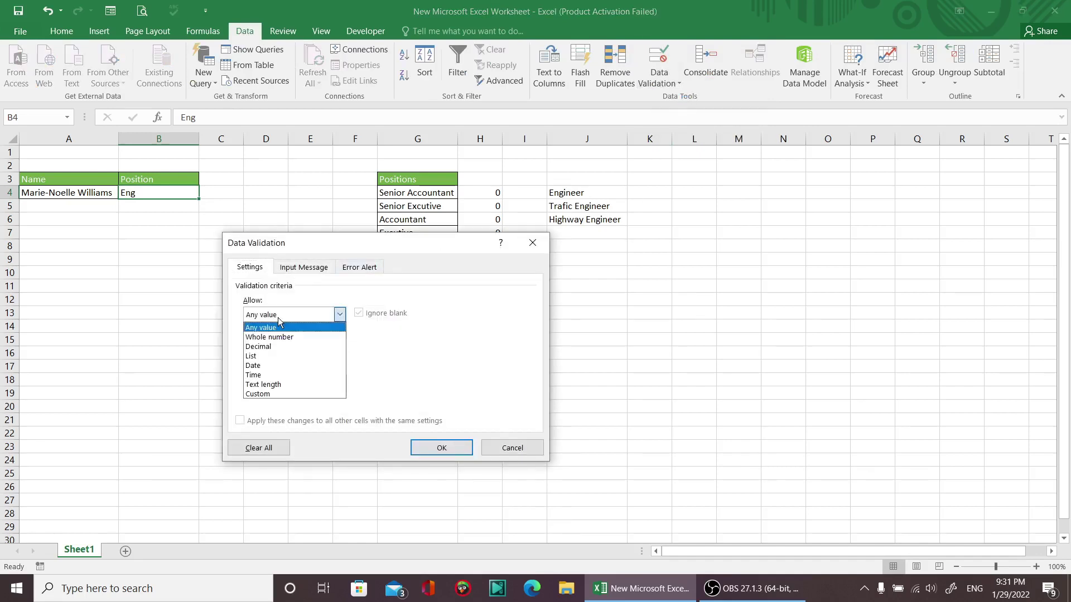
{"action": "left_click", "coordinate": [279, 356]}
{"action": "left_click", "coordinate": [434, 373]}
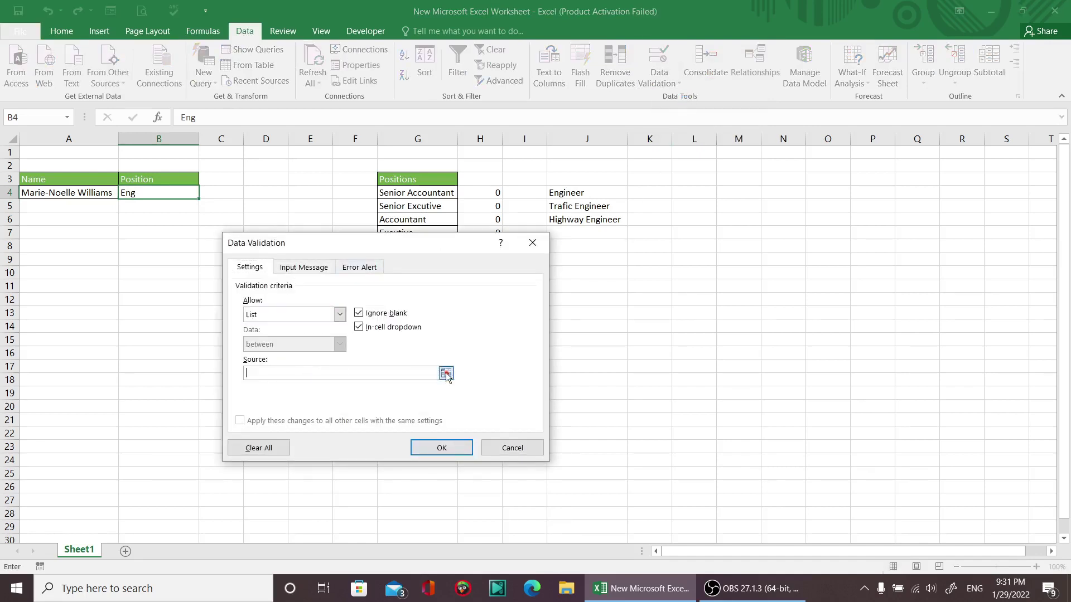
{"action": "left_click", "coordinate": [446, 372]}
{"action": "left_click", "coordinate": [588, 196]}
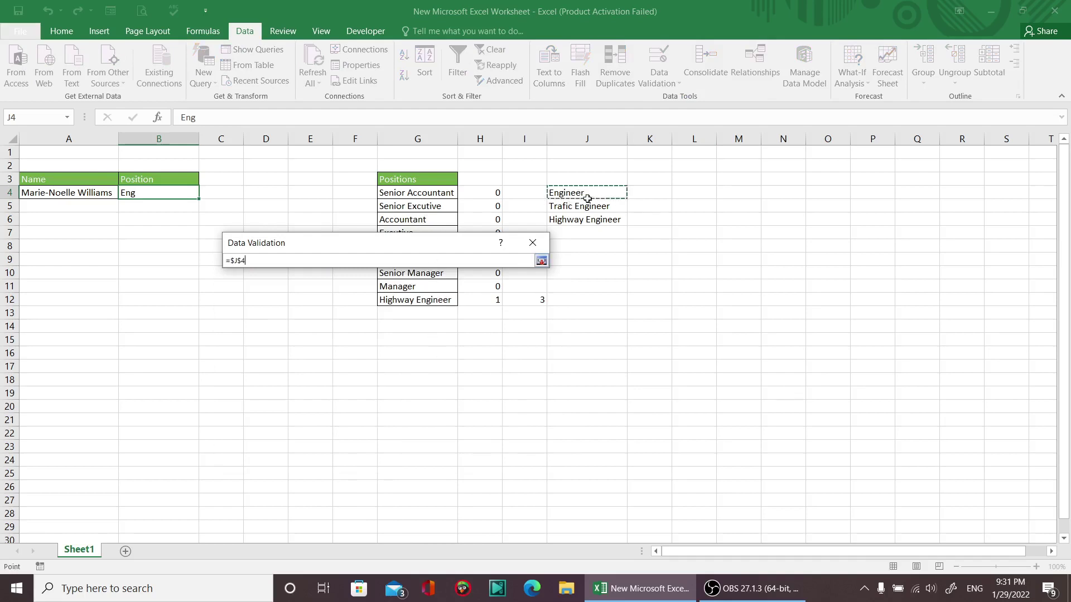
{"action": "left_click_drag", "start_coordinate": [588, 198], "coordinate": [574, 301]}
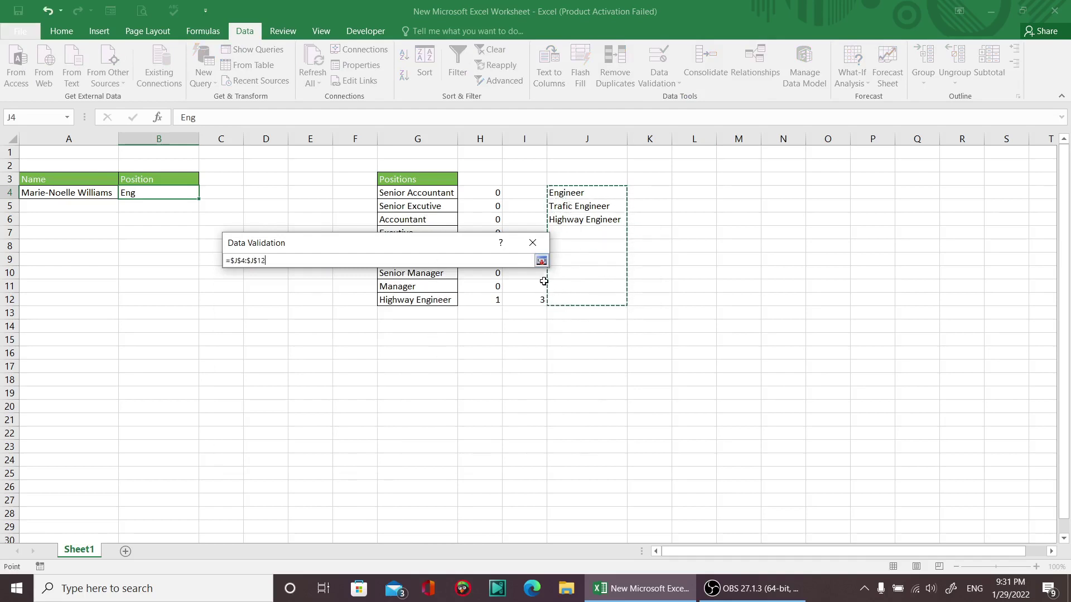
{"action": "left_click", "coordinate": [541, 260]}
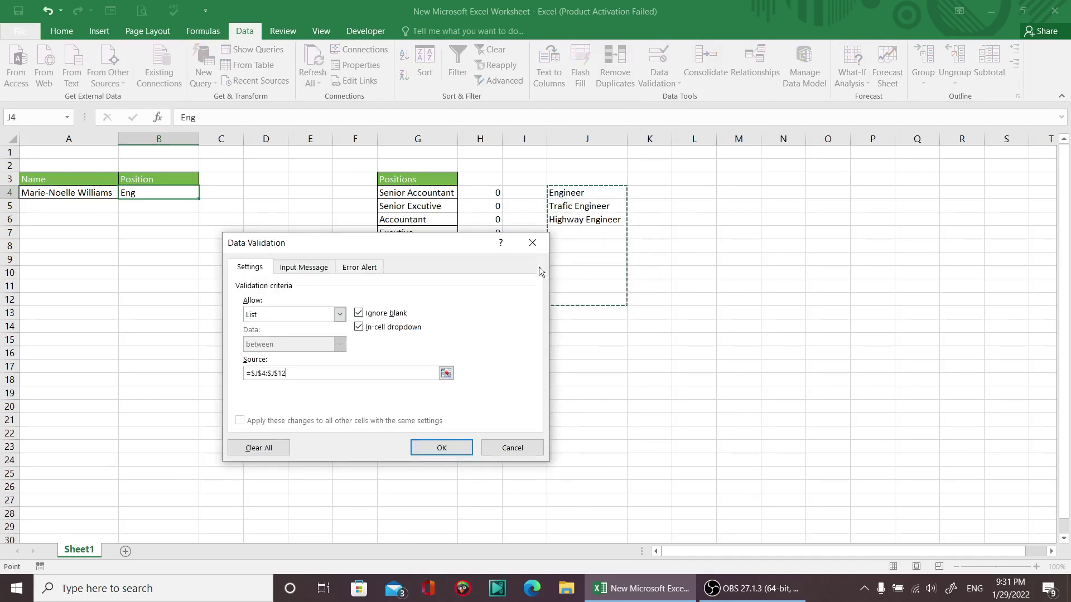
Switch off the error alert for invalid entries, apply the validation, and open B4's dropdown.
{"action": "left_click", "coordinate": [353, 268]}
{"action": "left_click", "coordinate": [250, 289]}
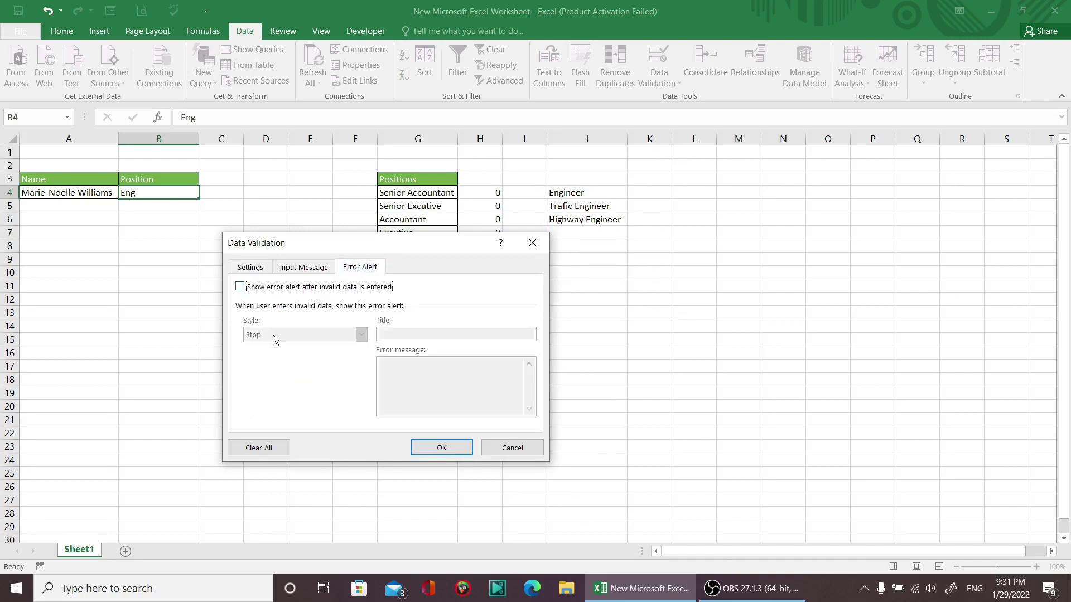
{"action": "left_click", "coordinate": [441, 449]}
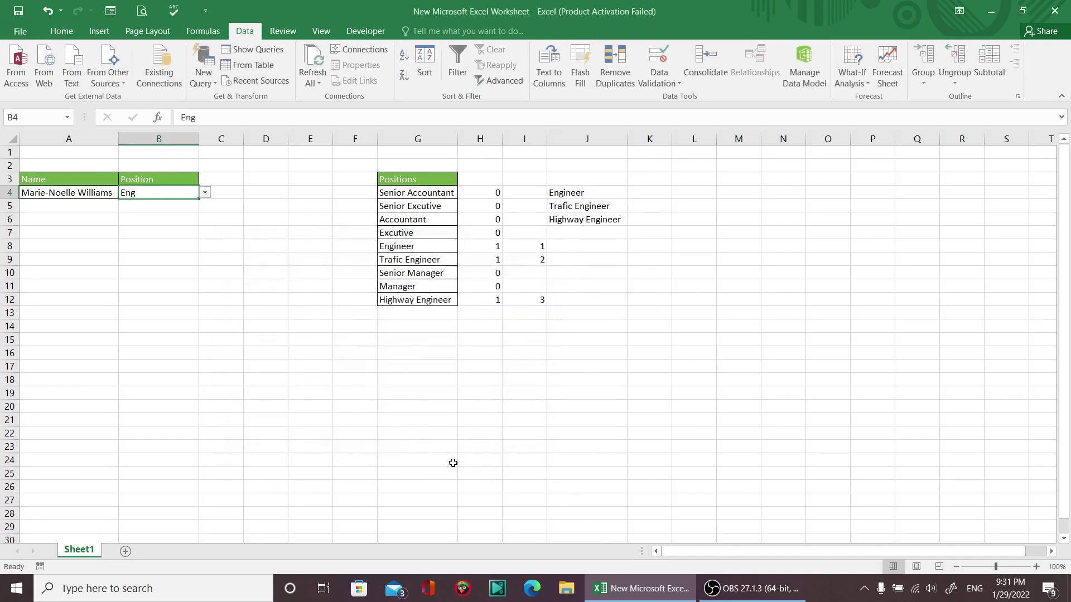
{"action": "left_click", "coordinate": [206, 193]}
Enter acc in B4 and view the matching positions without choosing one.
{"action": "left_click", "coordinate": [145, 192]}
{"action": "key", "text": "BackSpace"}
{"action": "type", "text": "acc"}
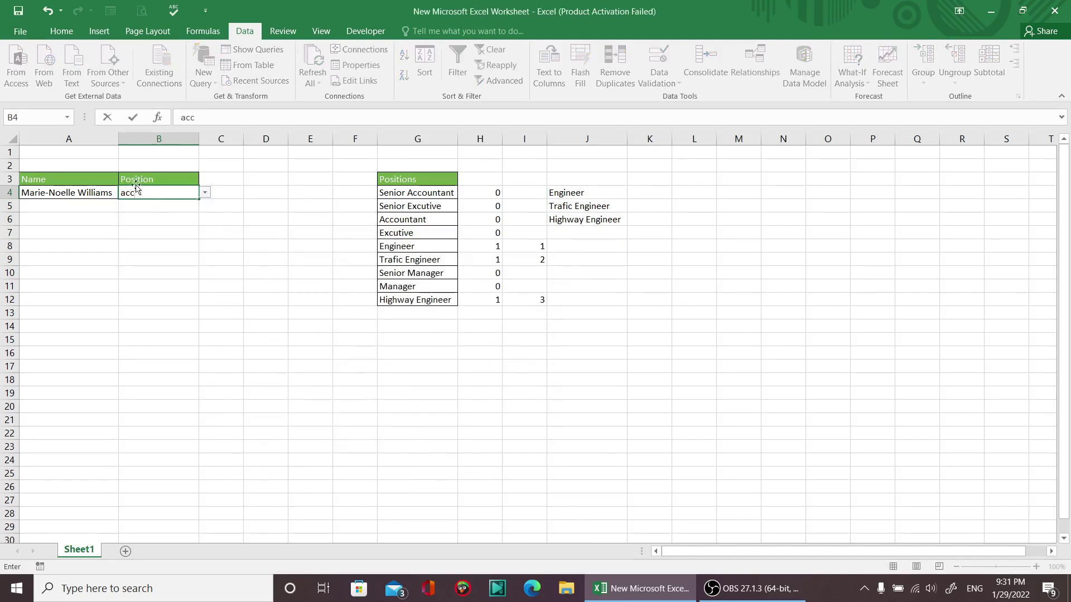
{"action": "left_click", "coordinate": [205, 193]}
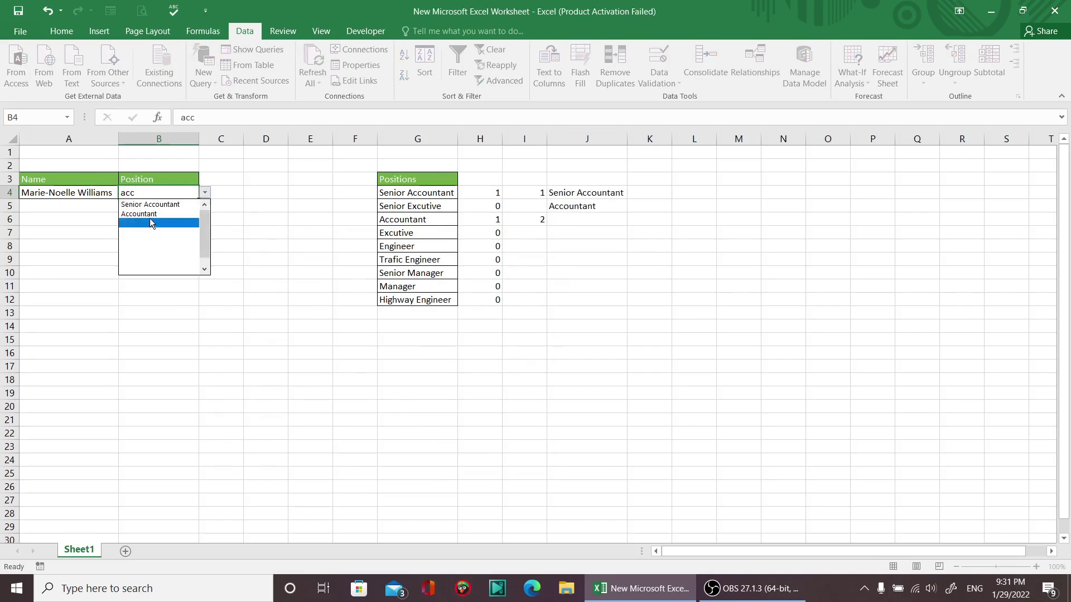
{"action": "left_click", "coordinate": [142, 195]}
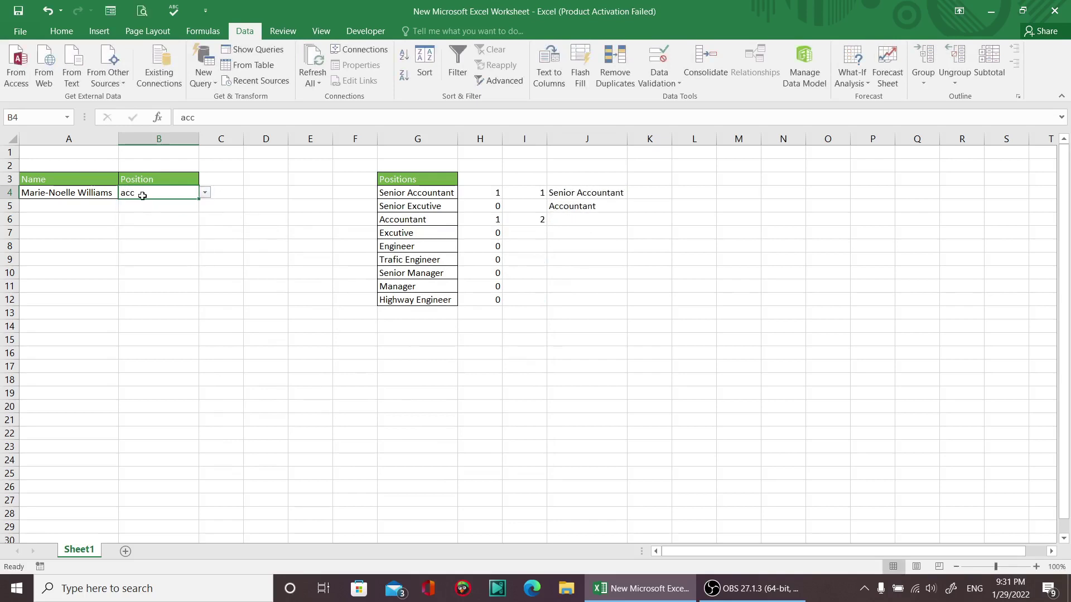
Search Traf in B4 and pick Trafic Engineer from the dropdown.
{"action": "type", "text": "Traf"}
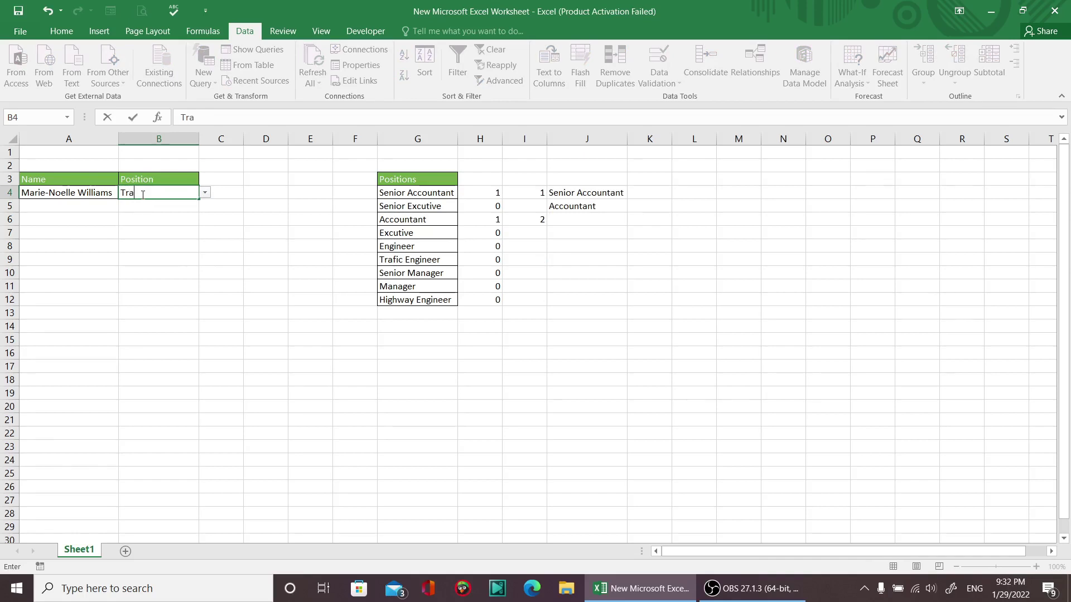
{"action": "left_click", "coordinate": [205, 204]}
{"action": "left_click", "coordinate": [194, 192]}
{"action": "left_click", "coordinate": [205, 193]}
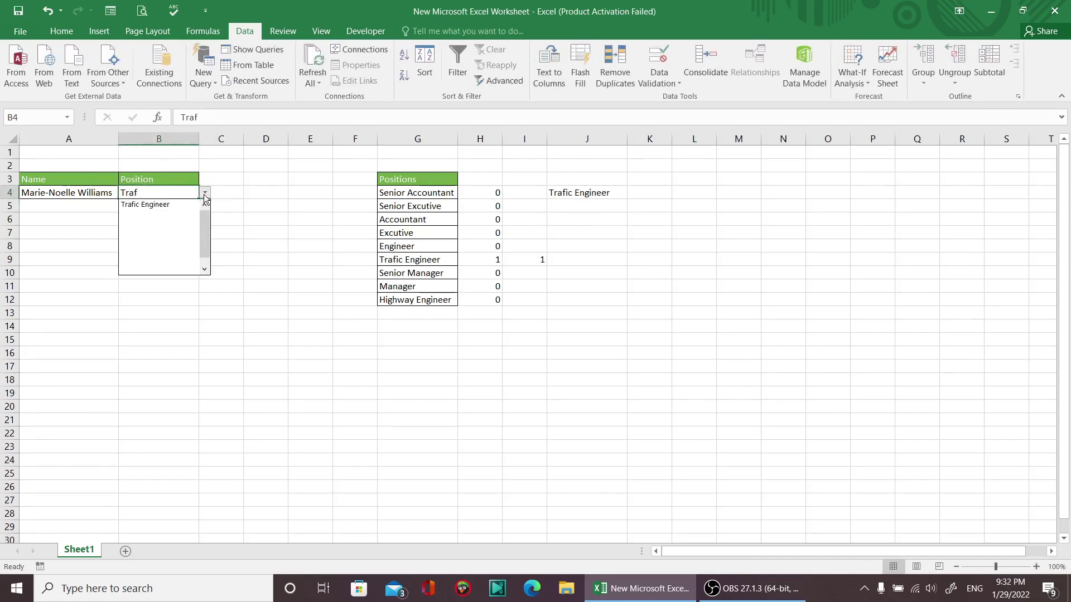
{"action": "left_click", "coordinate": [195, 203]}
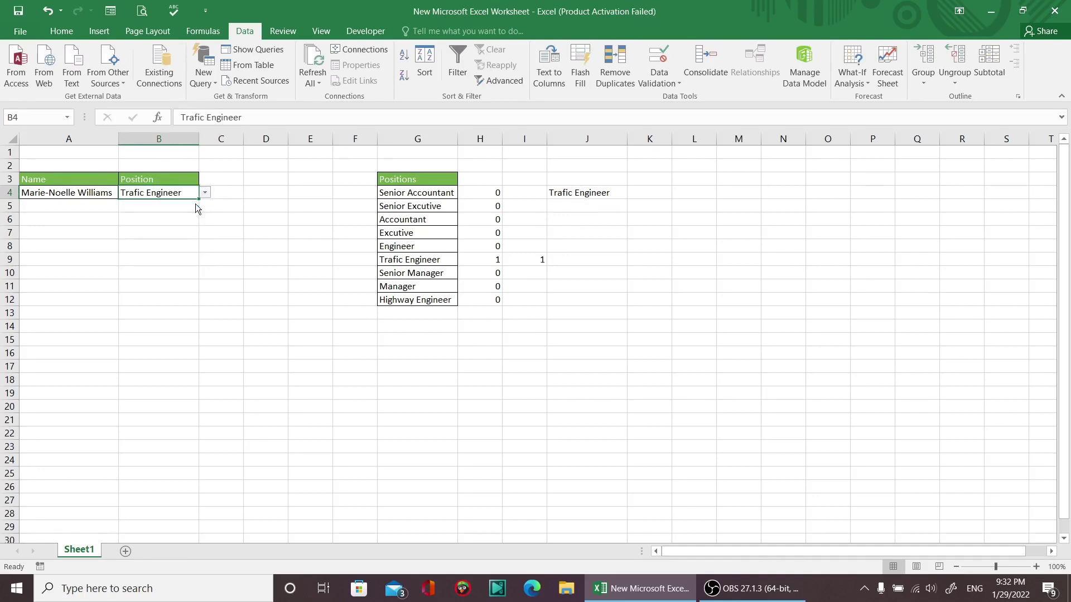
{"action": "left_click", "coordinate": [202, 194]}
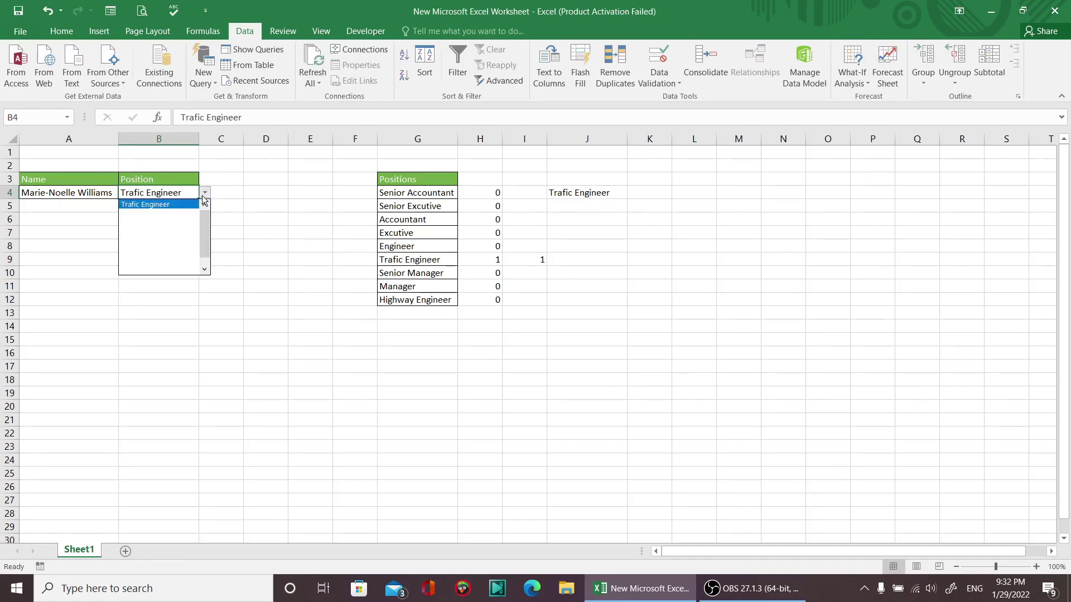
{"action": "left_click", "coordinate": [135, 203]}
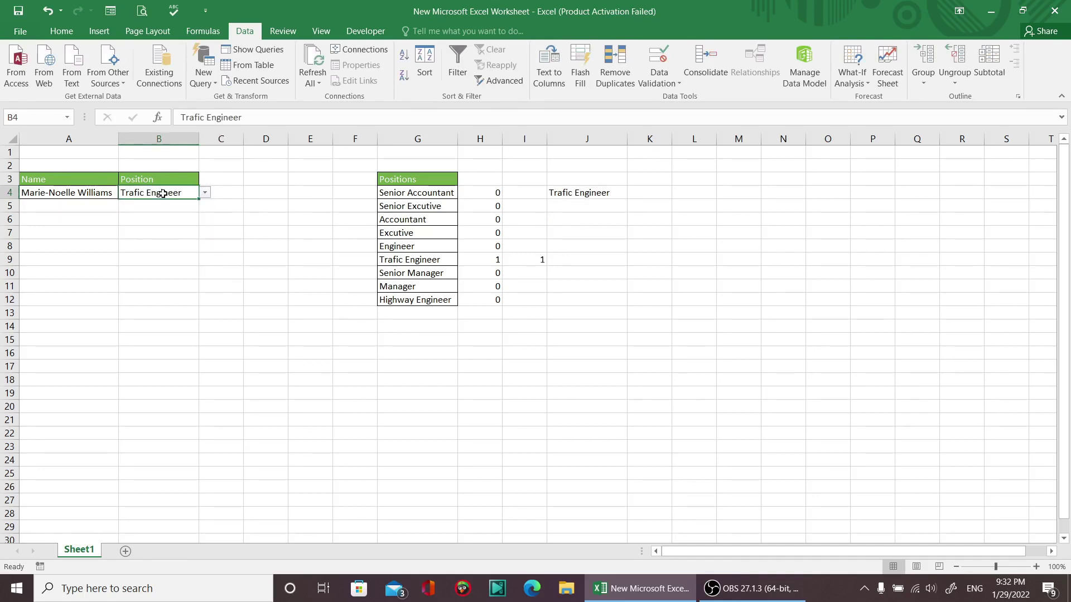
Search High in B4 and pick Highway Engineer from the dropdown.
{"action": "type", "text": "High"}
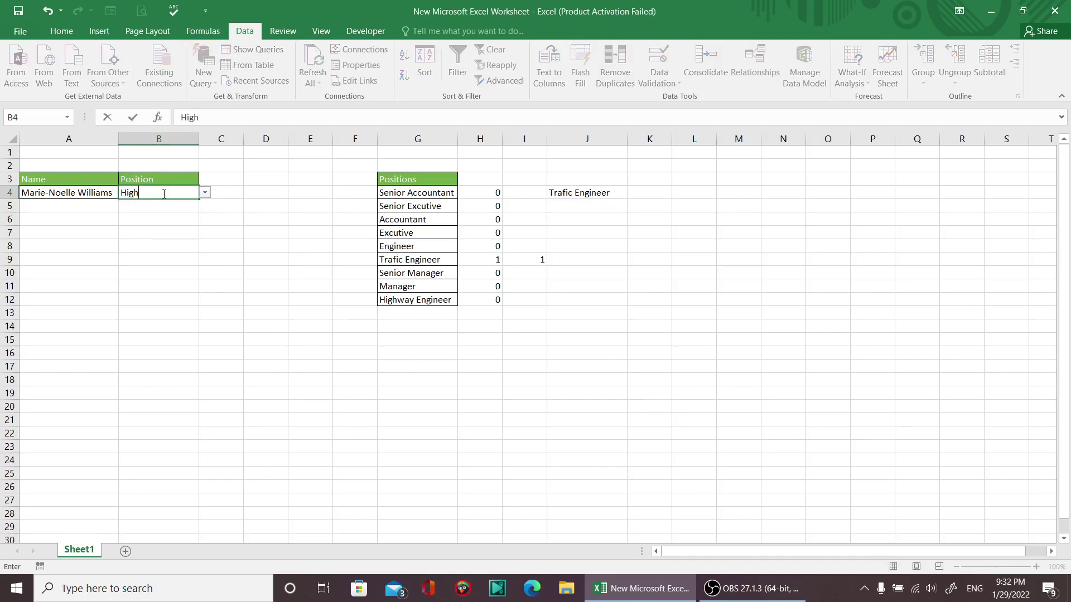
{"action": "left_click", "coordinate": [204, 197]}
{"action": "left_click", "coordinate": [186, 192]}
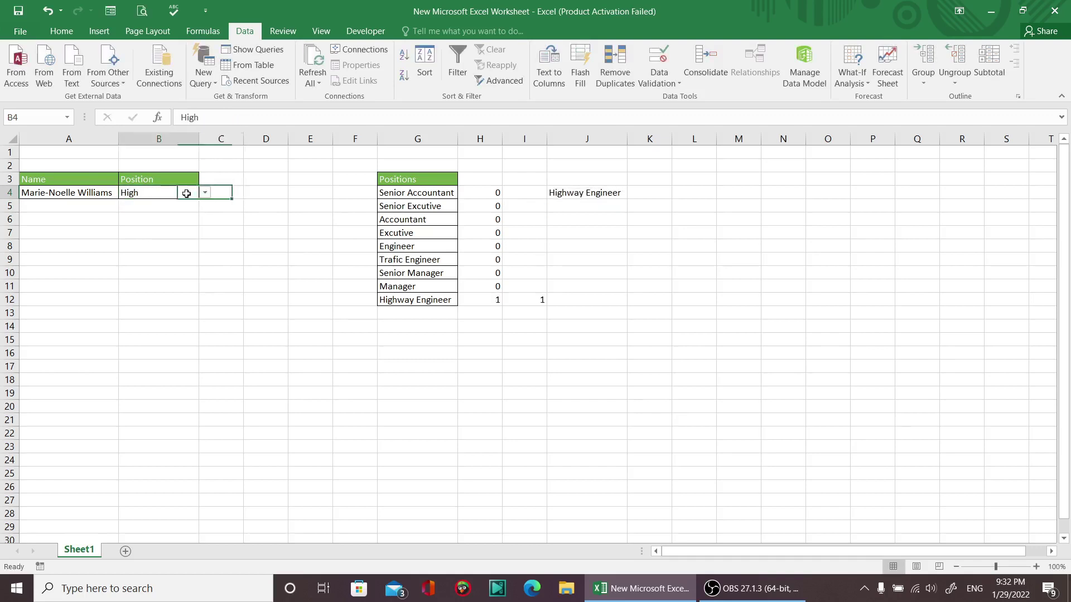
{"action": "left_click", "coordinate": [205, 193]}
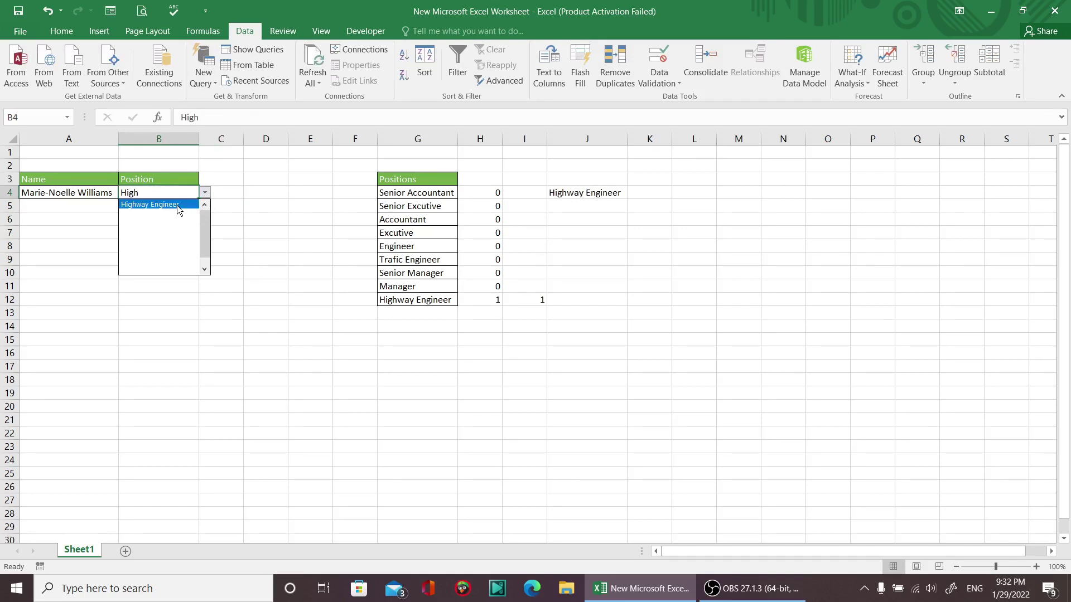
{"action": "left_click", "coordinate": [179, 205]}
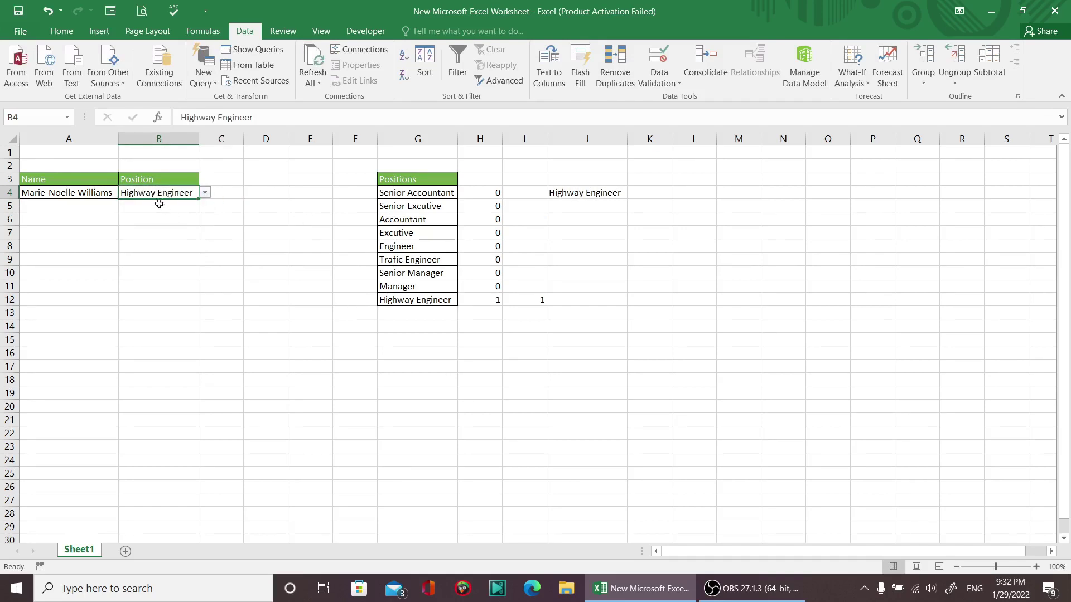
Enter Man in B4 to list Senior Manager and Manager.
{"action": "type", "text": "Man"}
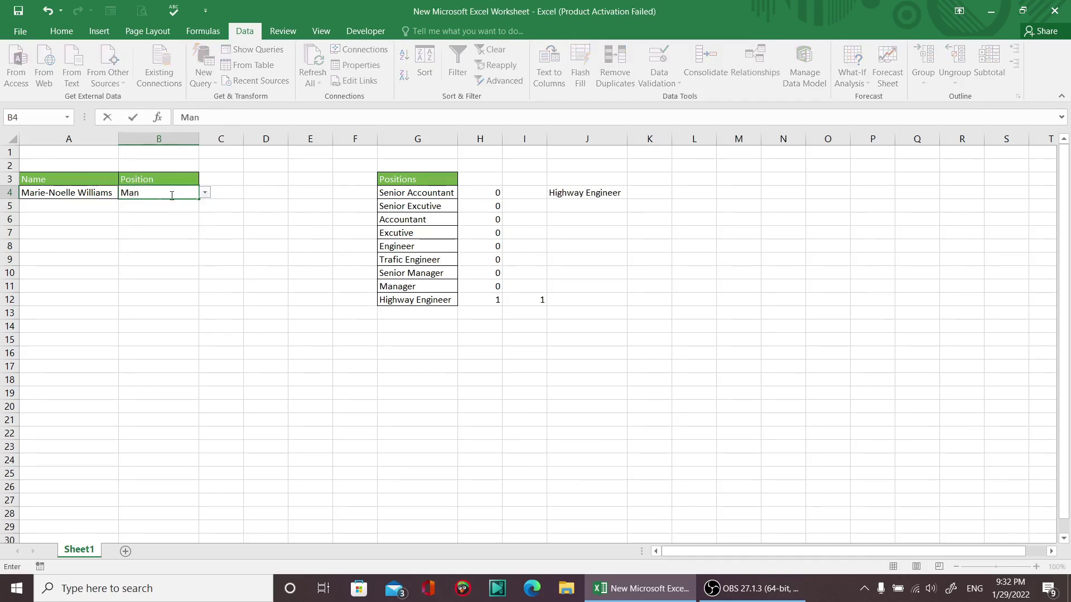
{"action": "left_click", "coordinate": [204, 193]}
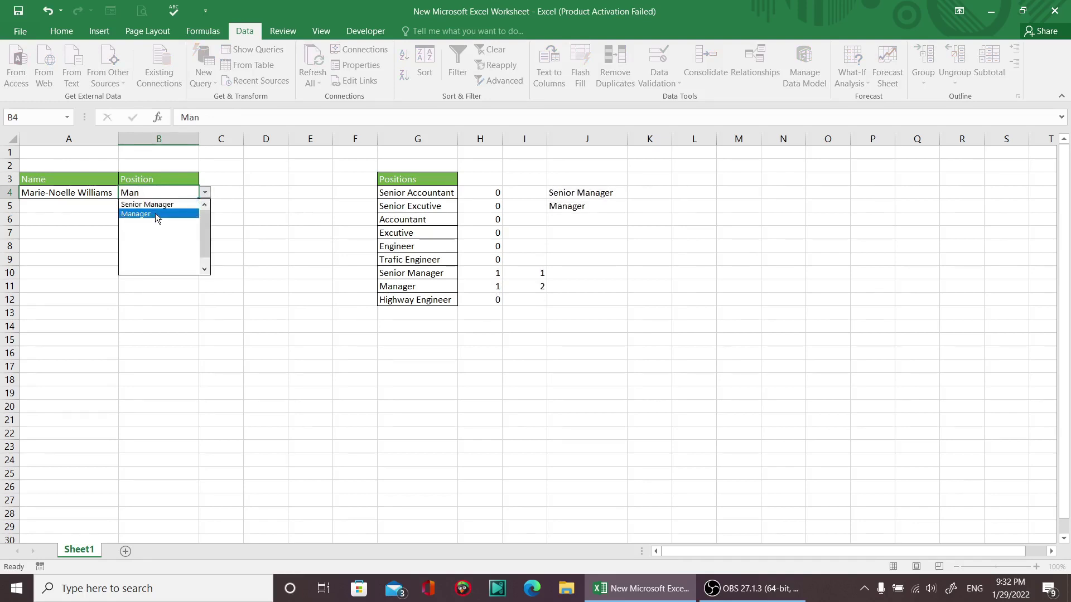
{"action": "left_click", "coordinate": [152, 191]}
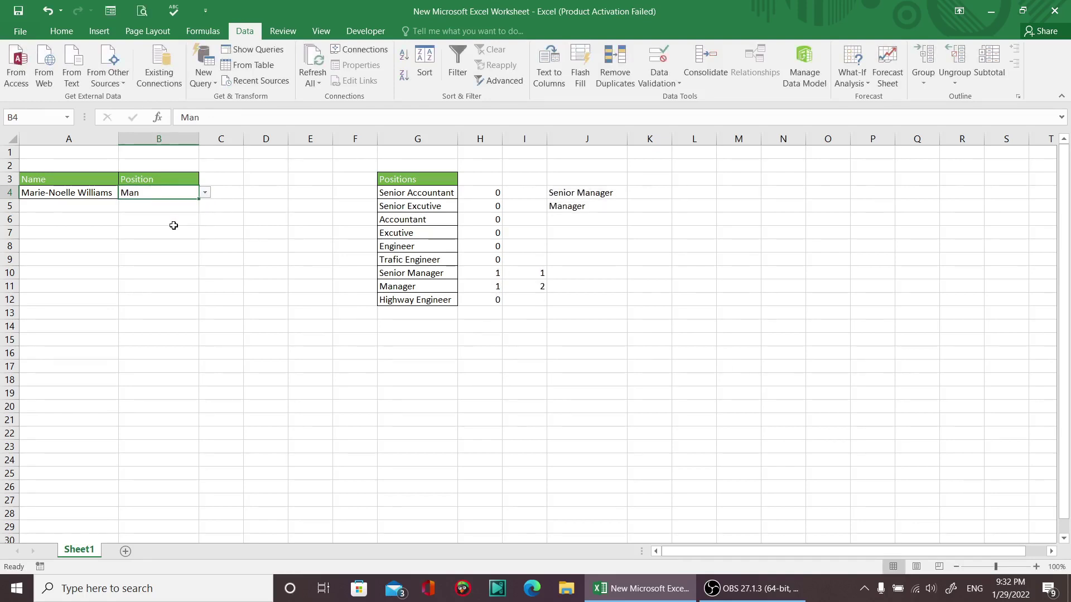